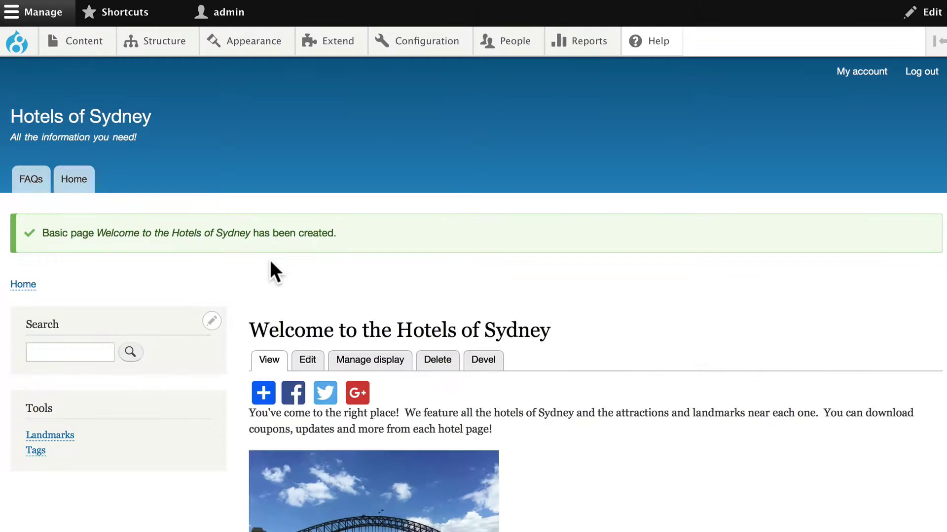
- Open Structure > Views and scroll down to the Frontpage view row
mouse_move(153, 40)
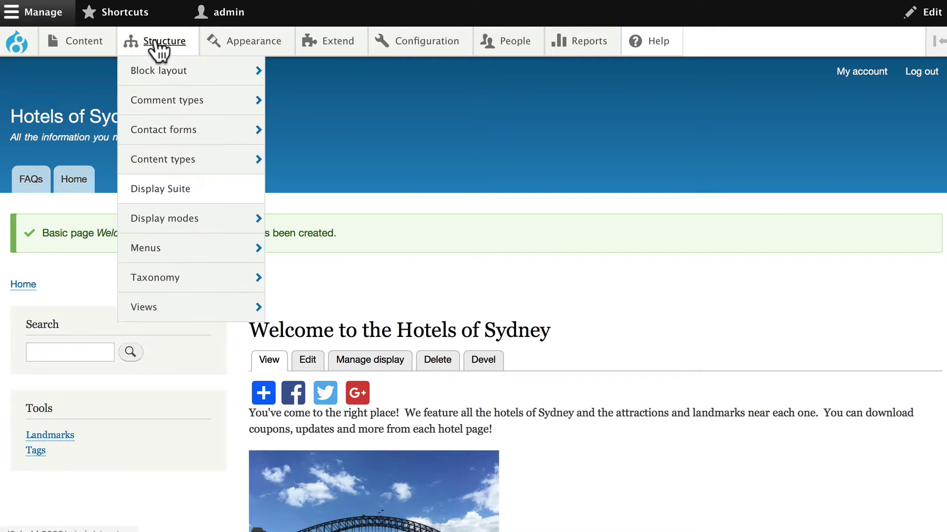
click(148, 311)
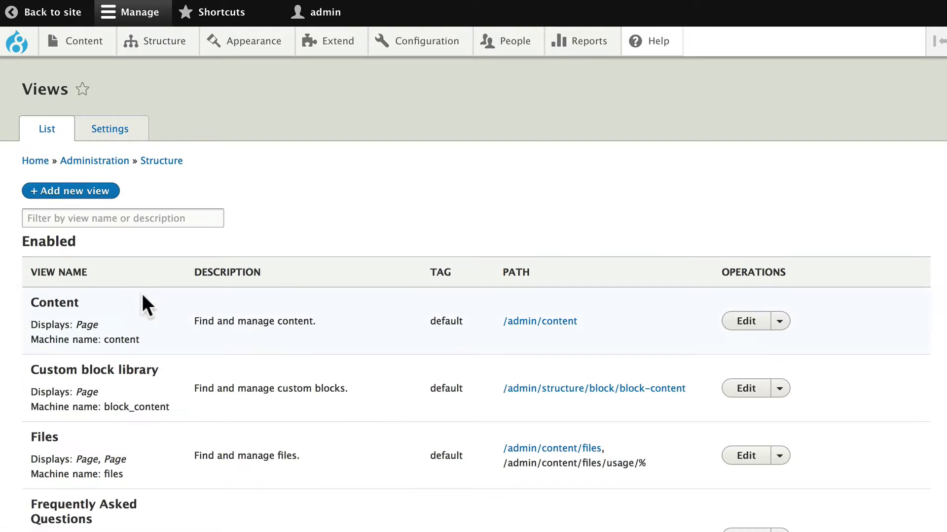
scroll(253, 247, down, 5)
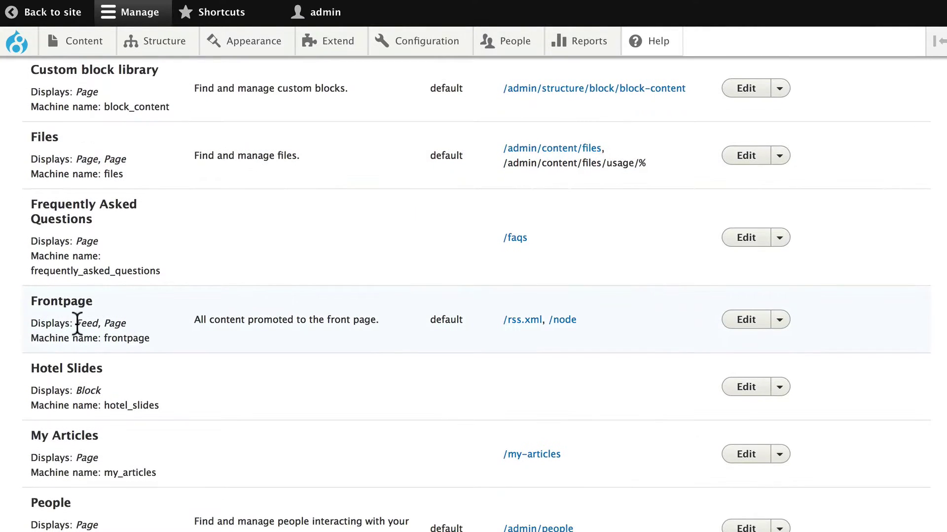
- Edit the Frontpage view and scroll through its preview of hotel teasers
click(745, 320)
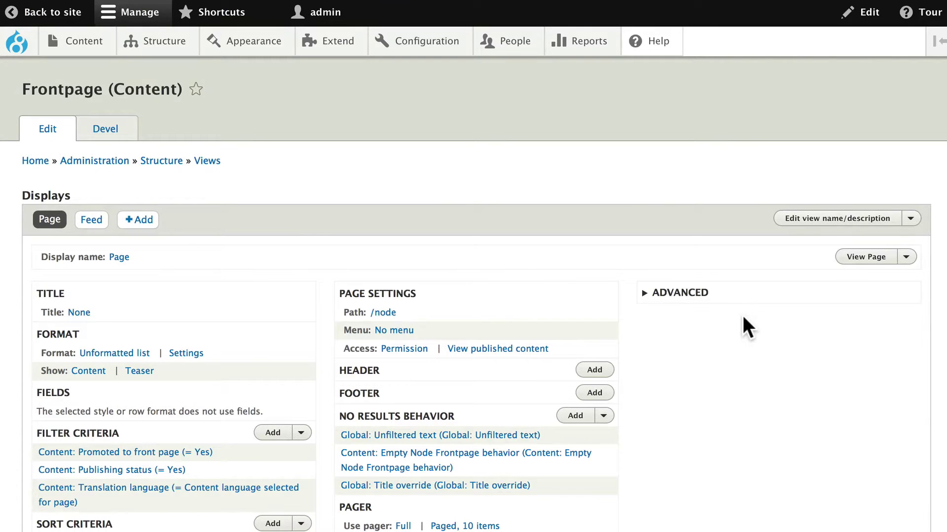
scroll(743, 317, down, 12)
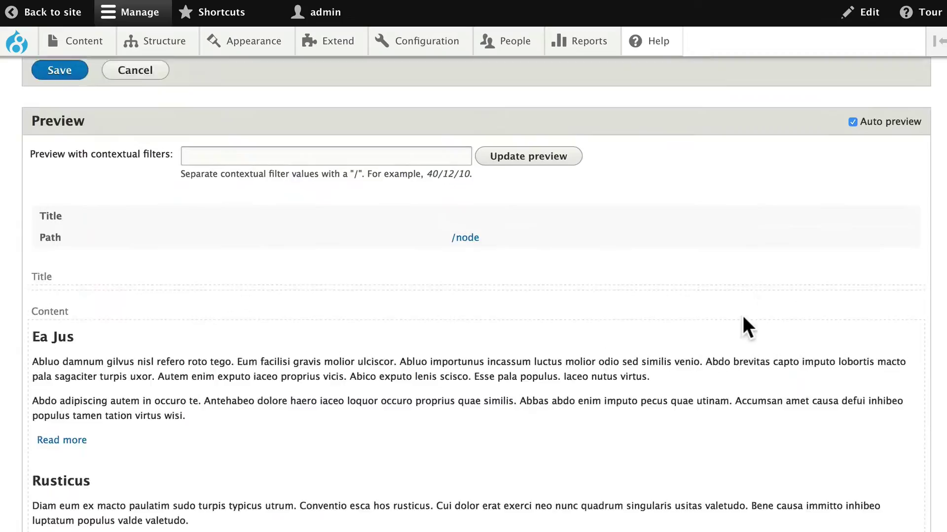
scroll(742, 316, down, 10)
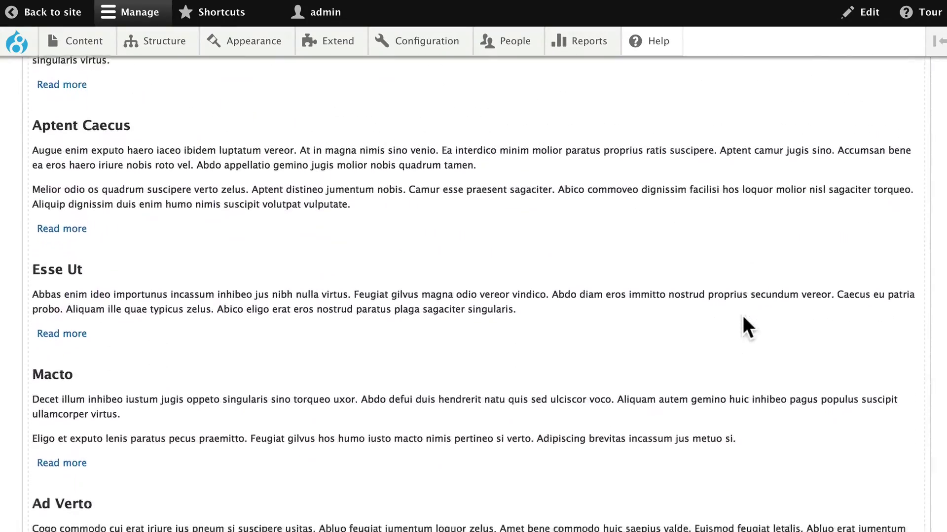
scroll(743, 316, down, 10)
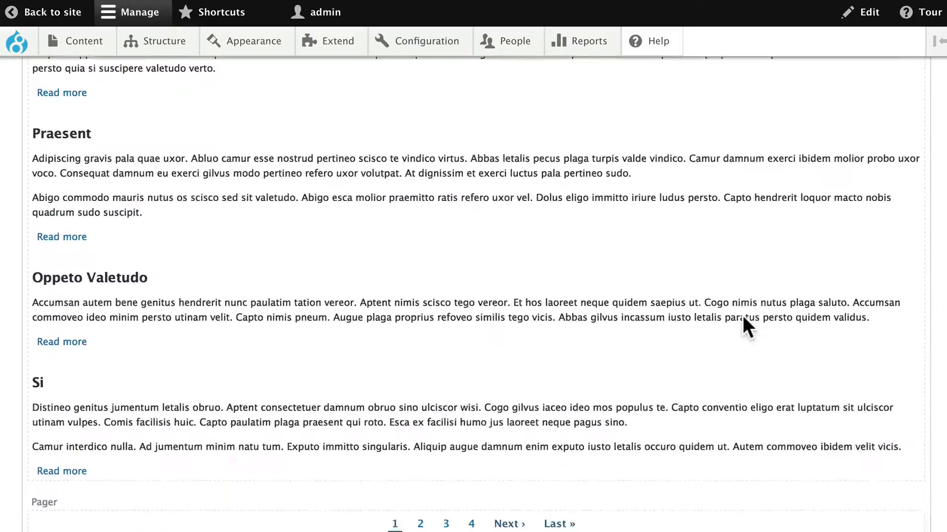
scroll(743, 315, down, 2)
scroll(743, 316, up, 20)
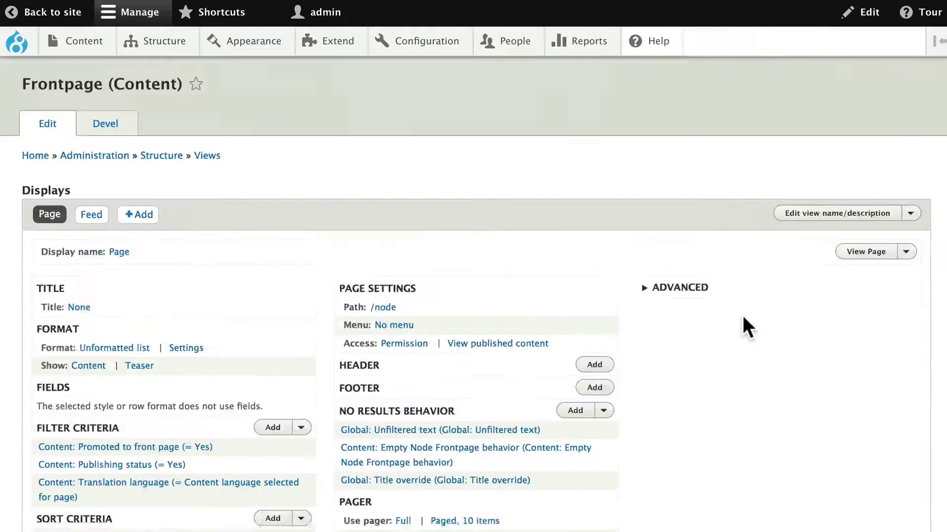
scroll(743, 316, down, 3)
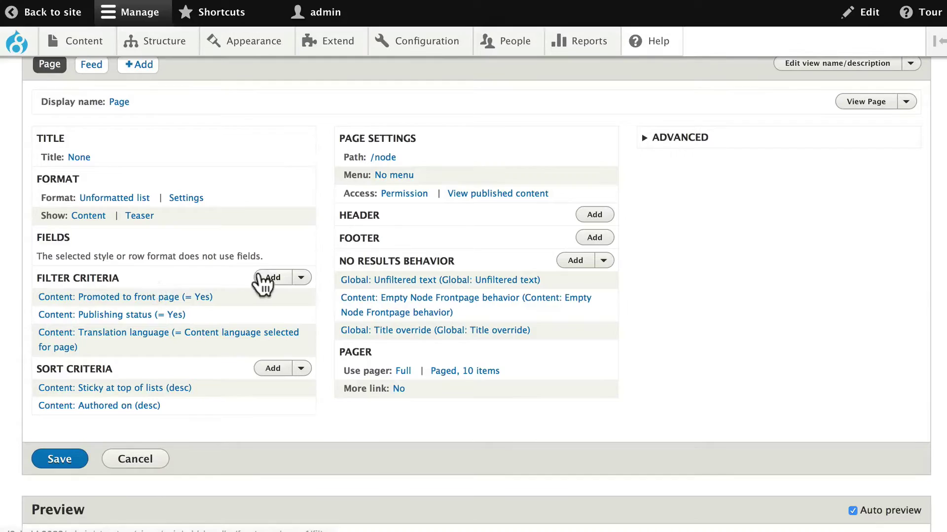
- Add a Content: Type filter set to 'Is not one of' Basic page
click(273, 278)
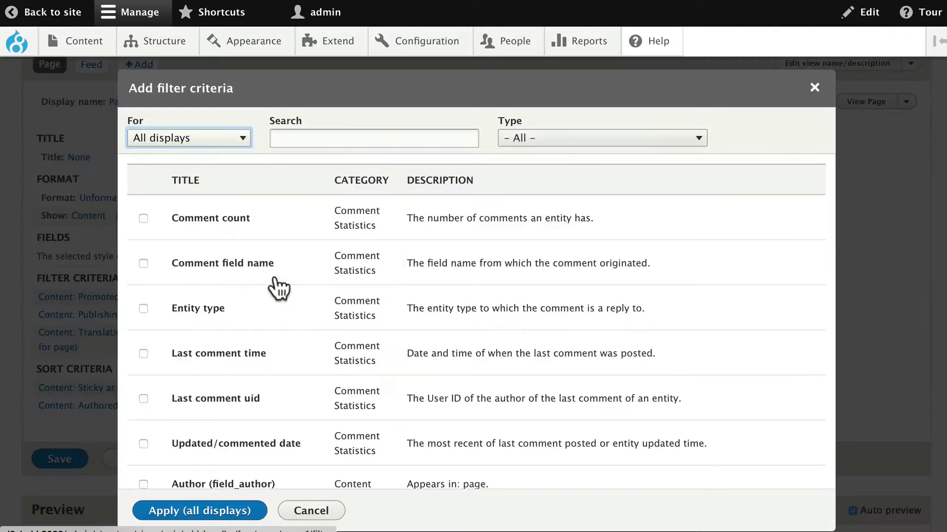
click(319, 140)
text(no)
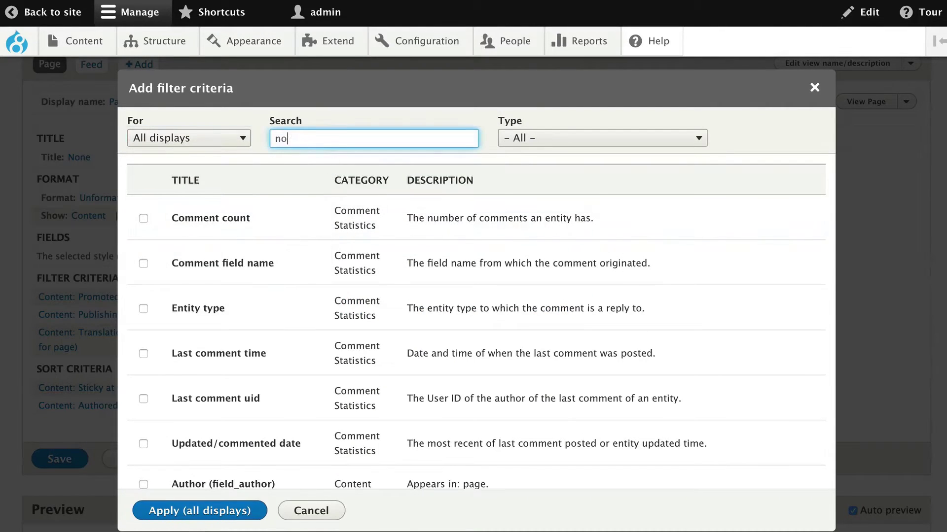
text(de)
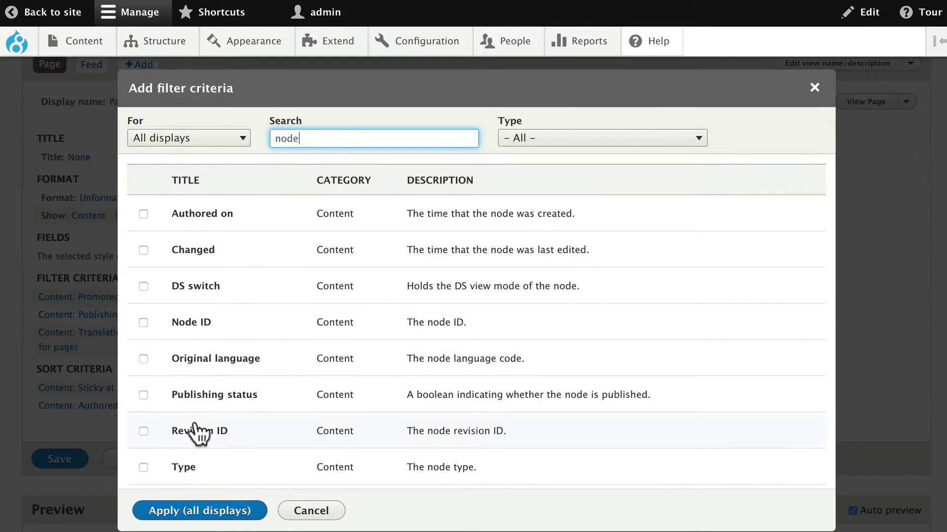
click(143, 466)
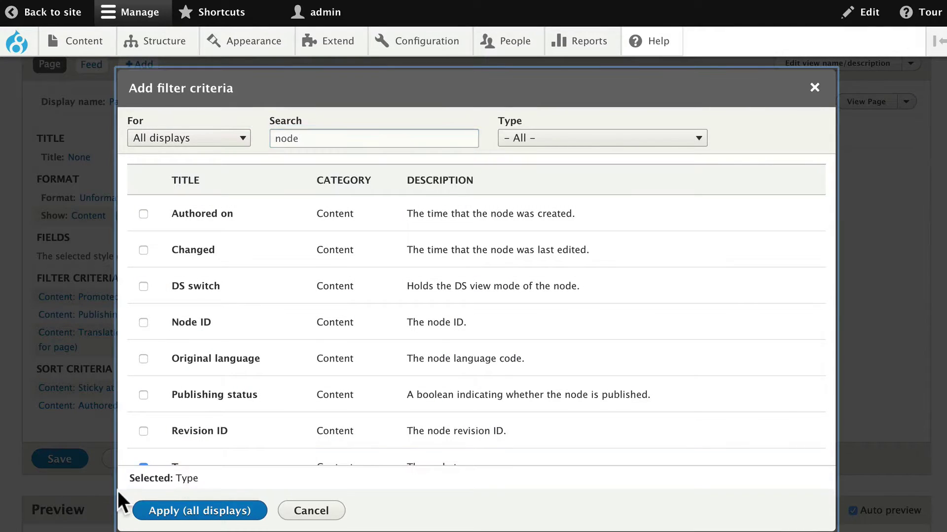
click(202, 511)
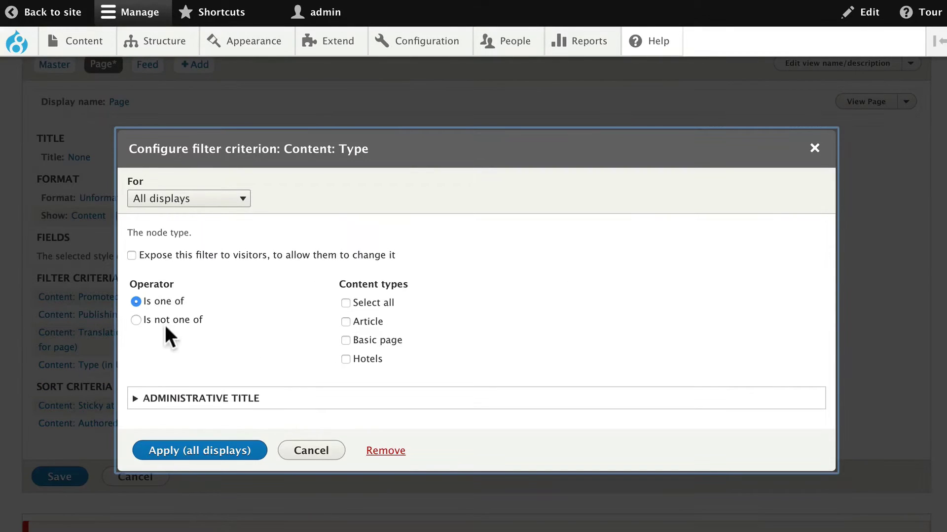
click(346, 340)
click(215, 449)
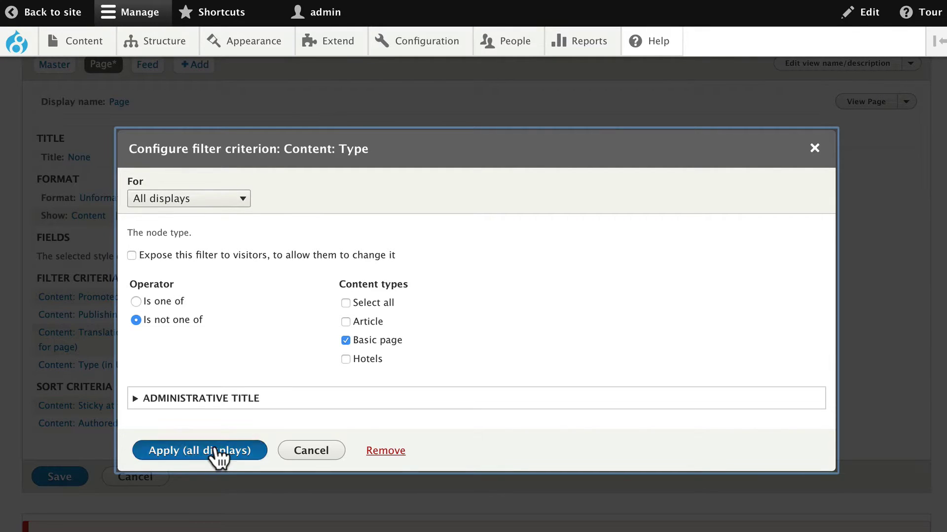
- Scroll through the Frontpage preview to check the list without basic pages
scroll(218, 435, down, 15)
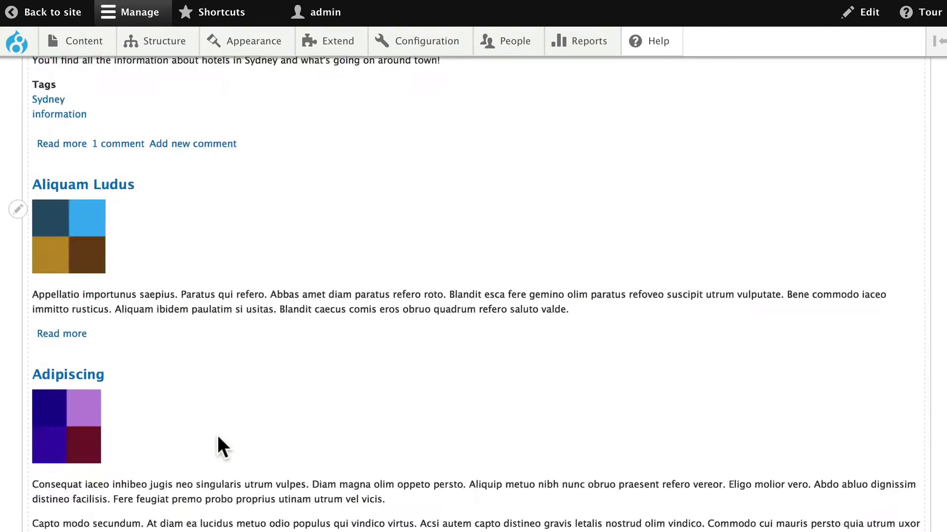
scroll(217, 436, down, 3)
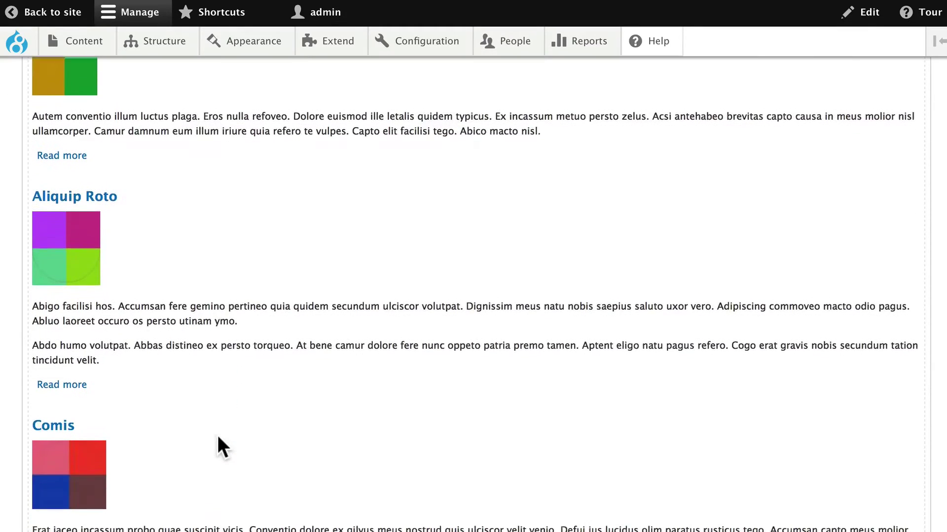
scroll(217, 436, up, 15)
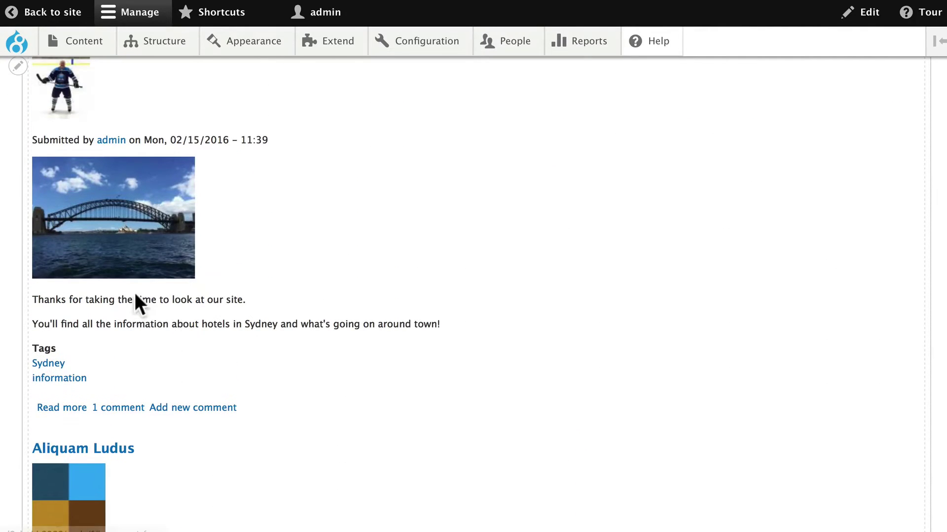
scroll(178, 312, up, 3)
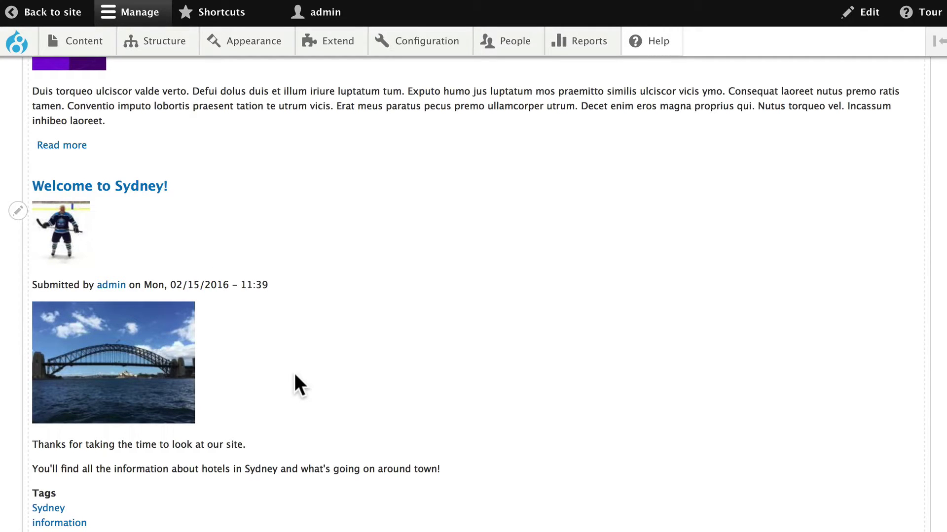
scroll(294, 373, up, 15)
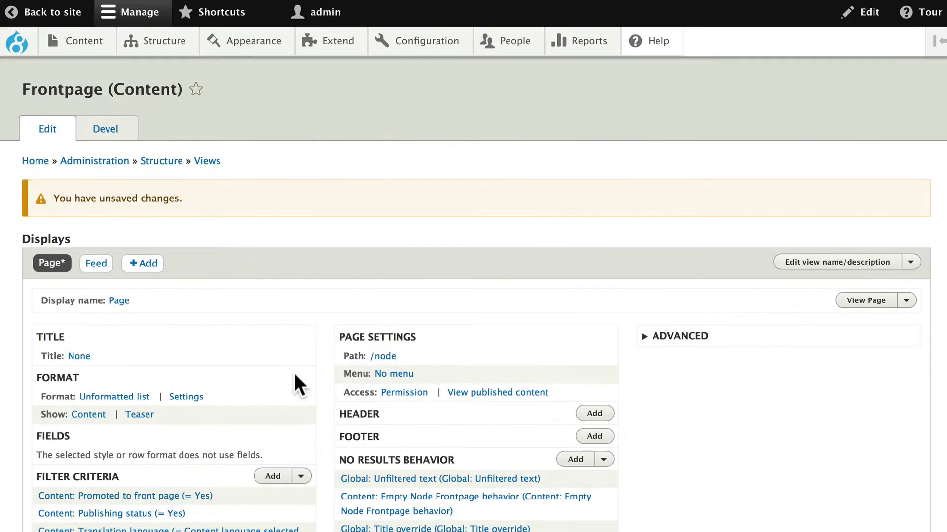
scroll(294, 374, down, 5)
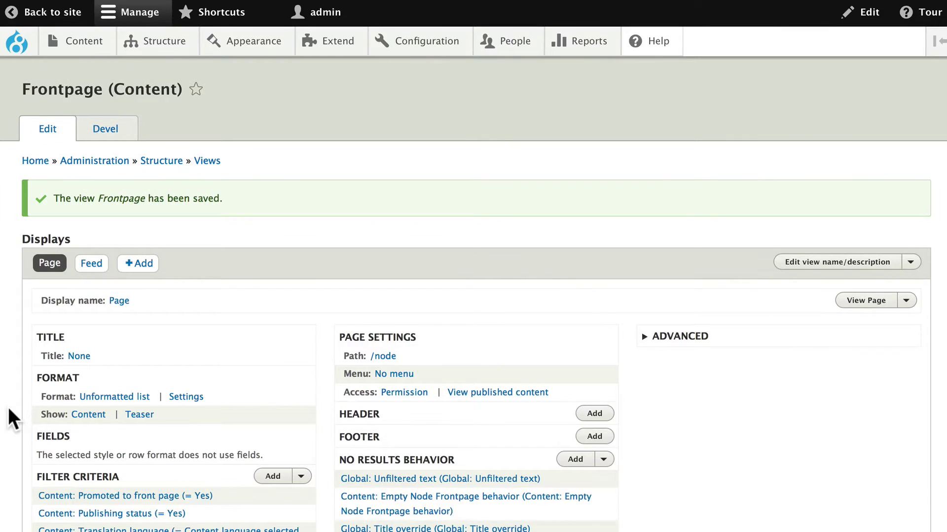
scroll(8, 407, down, 3)
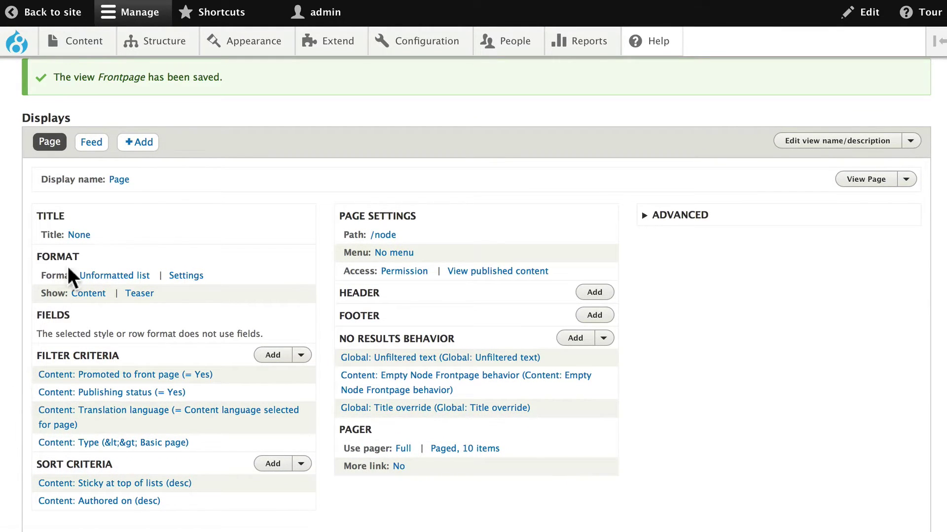
scroll(143, 158, up, 1)
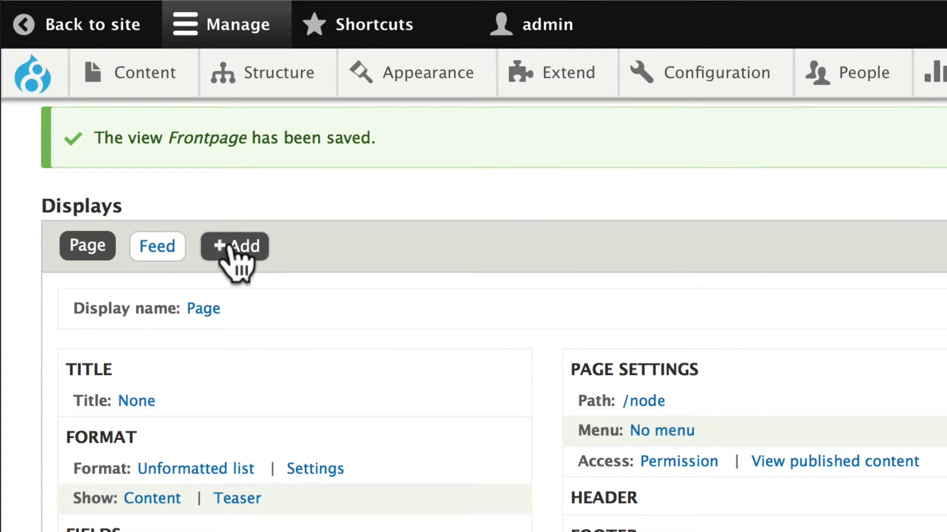
- Add an Attachment display to the Frontpage view from the +Add menu
click(231, 246)
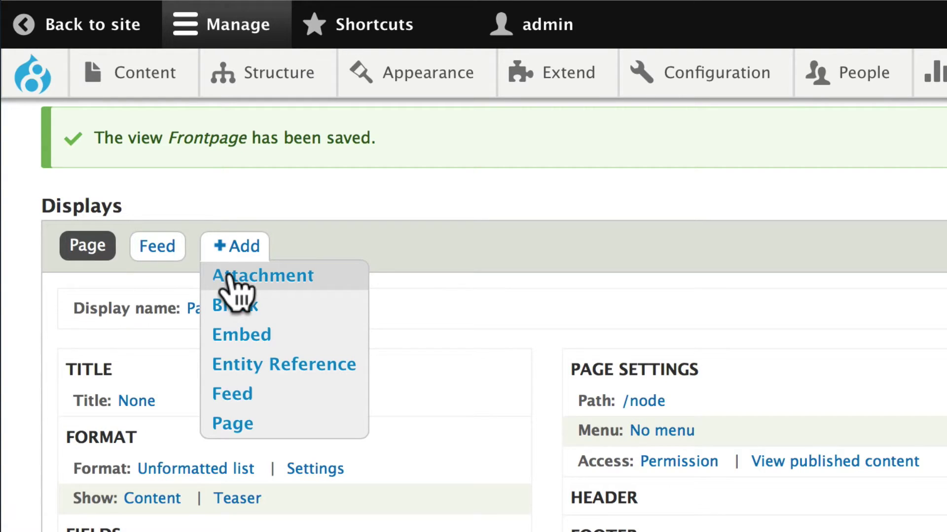
click(227, 277)
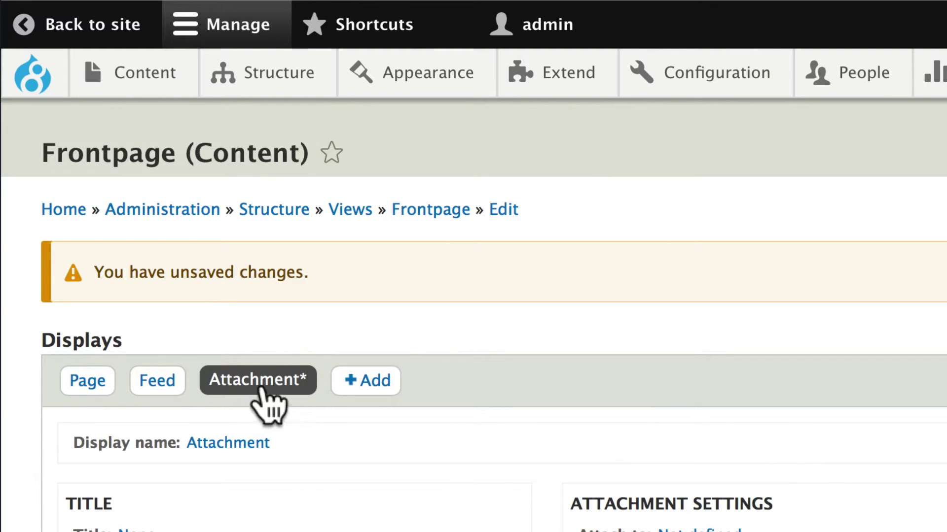
- Override the Promoted to front page filter for this attachment only and remove it
scroll(237, 376, down, 5)
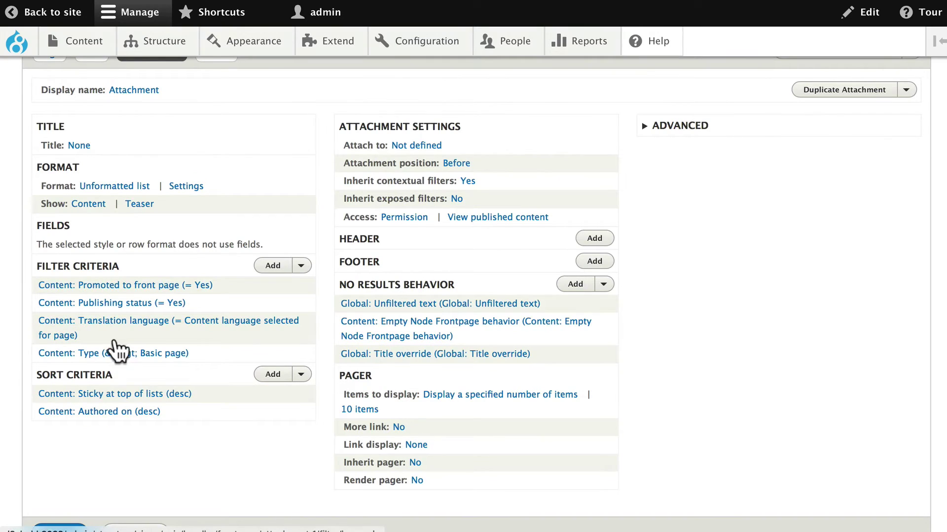
click(116, 285)
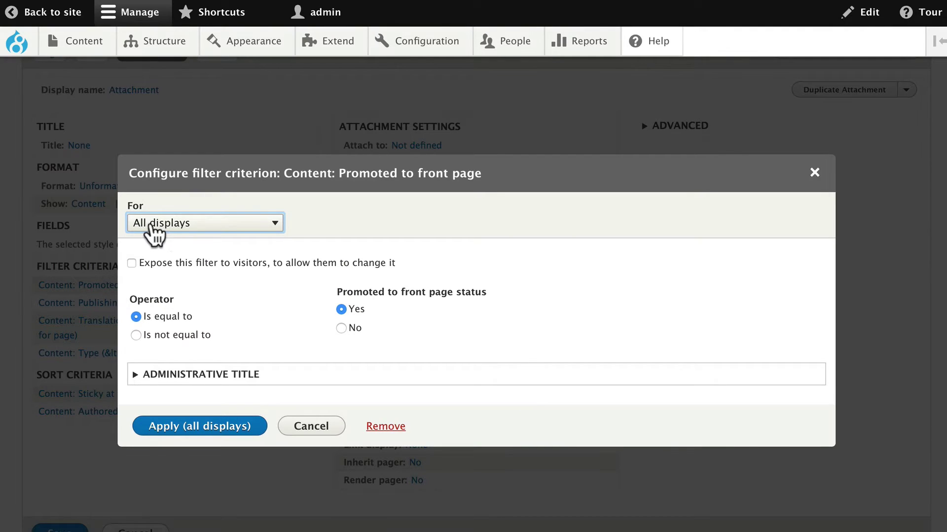
click(180, 227)
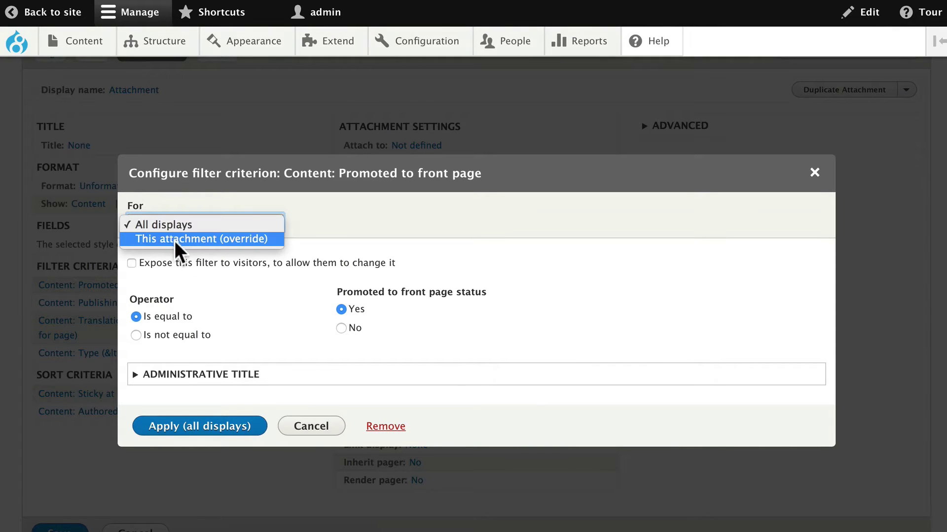
click(186, 238)
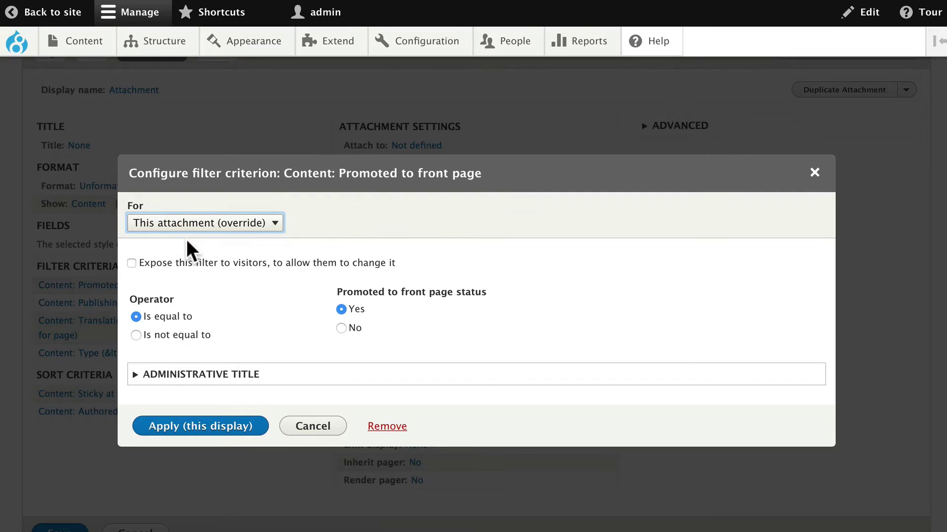
click(384, 427)
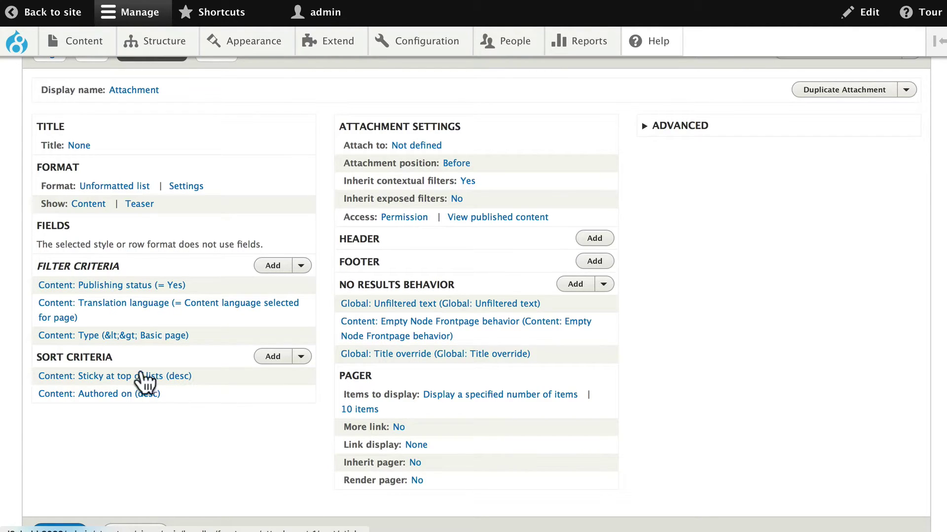
- Remove the Content: Type filter from the attachment and save the Frontpage view
click(140, 336)
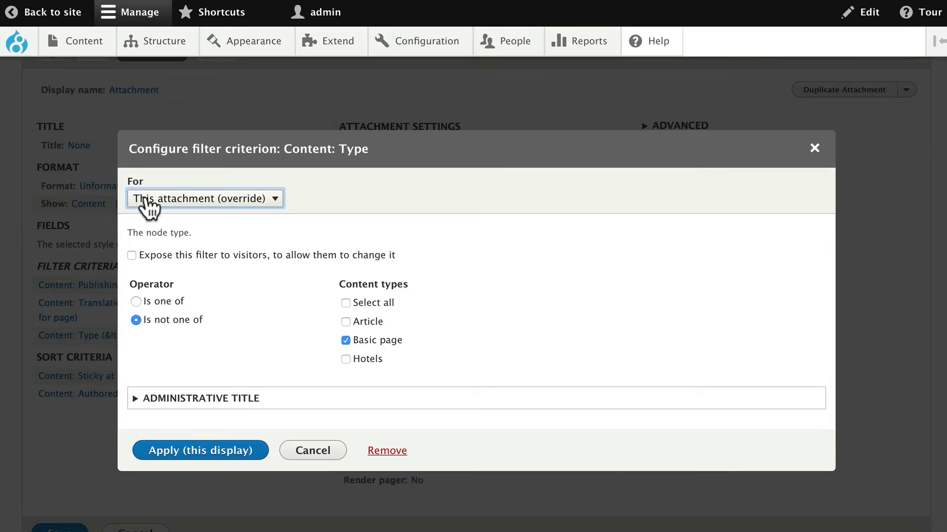
click(394, 455)
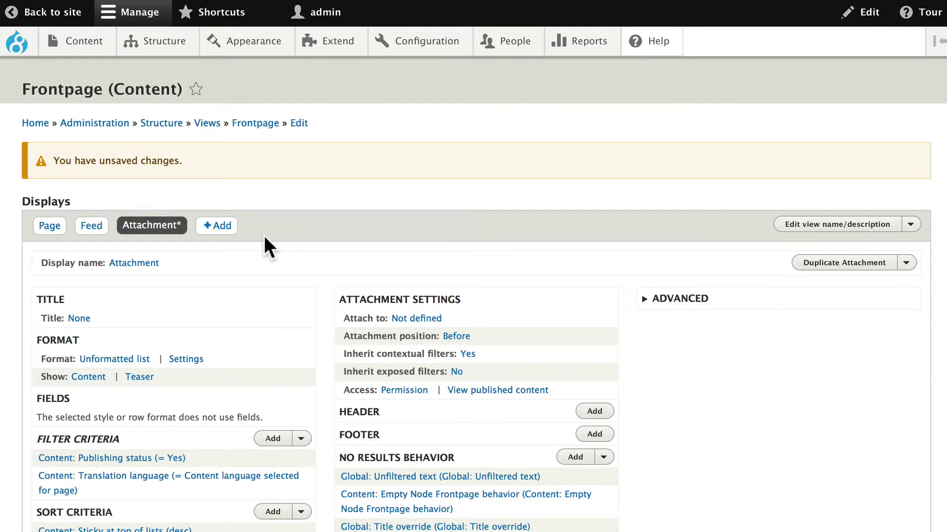
scroll(264, 235, down, 5)
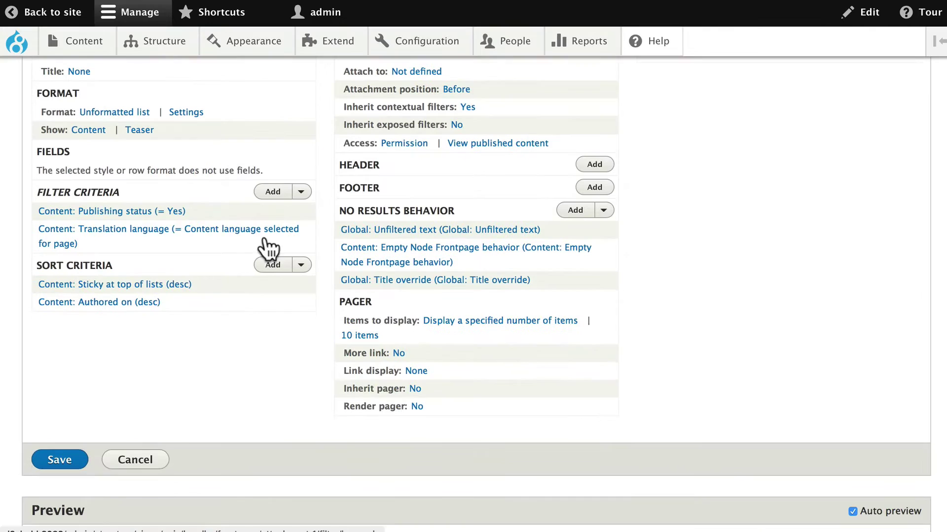
click(59, 461)
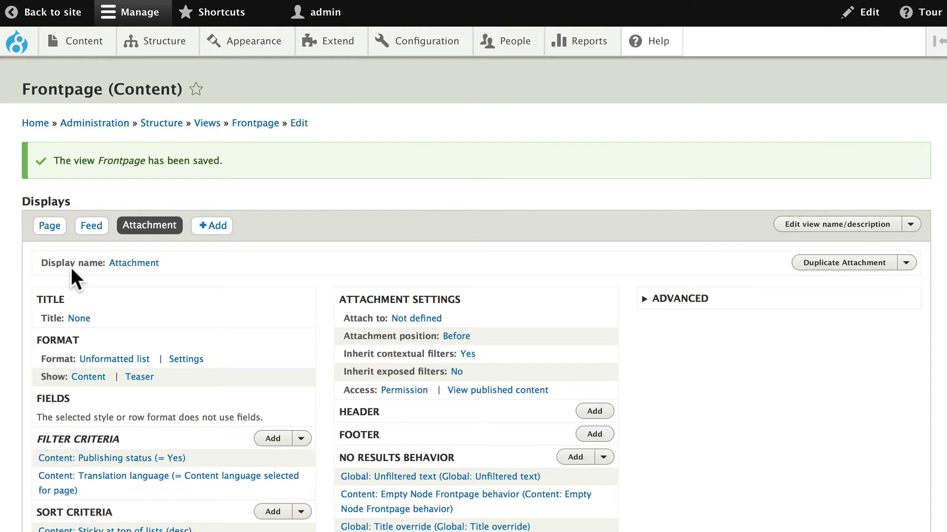
- Go to the Content list and jump to its last page
mouse_move(72, 44)
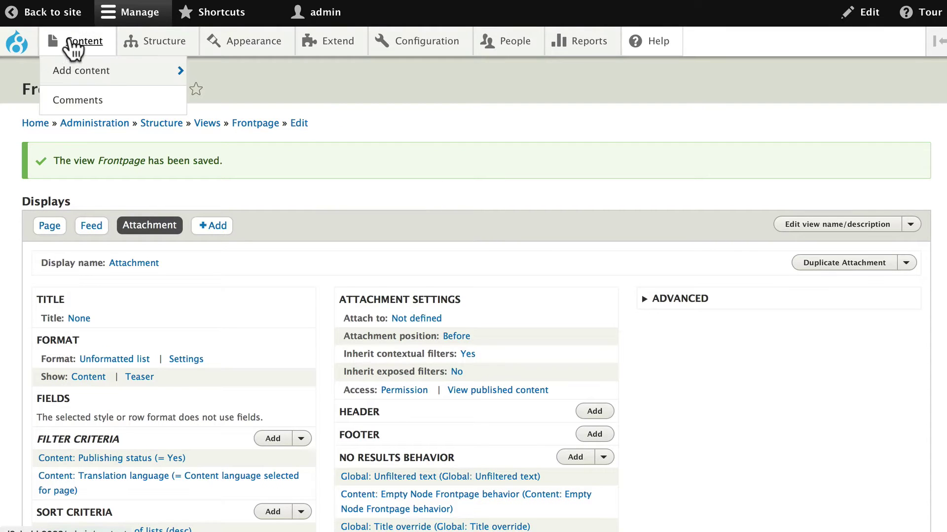
click(73, 40)
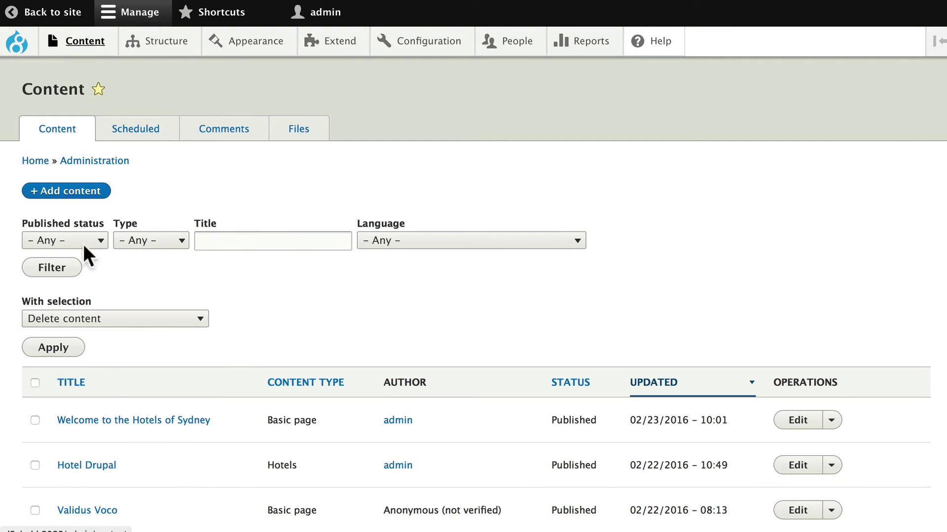
scroll(690, 428, down, 1)
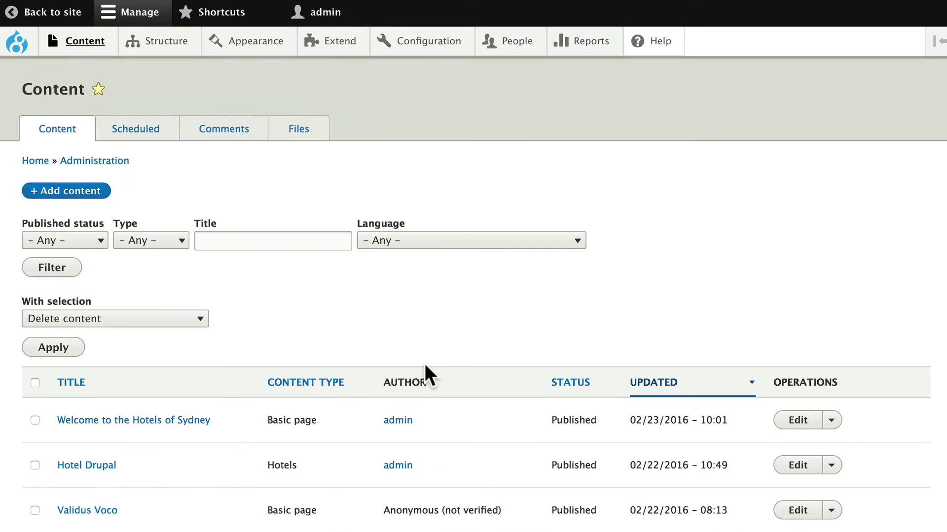
scroll(725, 247, down, 10)
scroll(423, 363, down, 20)
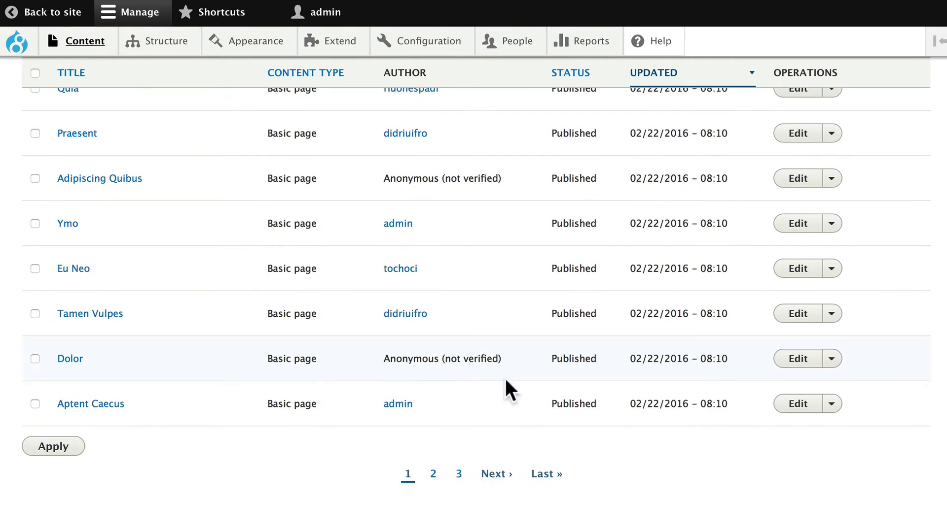
click(546, 474)
scroll(301, 356, down, 2)
scroll(305, 367, up, 1)
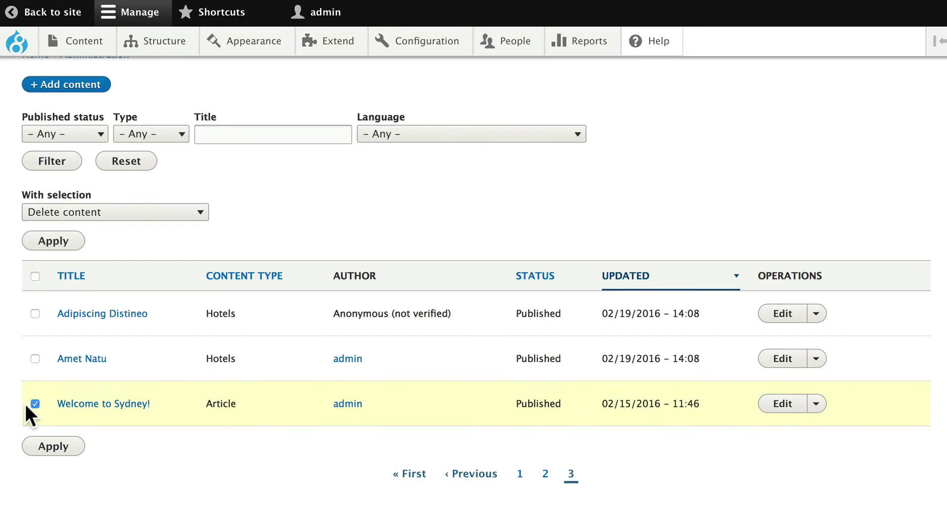
- Delete the 'Welcome to Sydney!' article and confirm the deletion
click(816, 404)
click(781, 440)
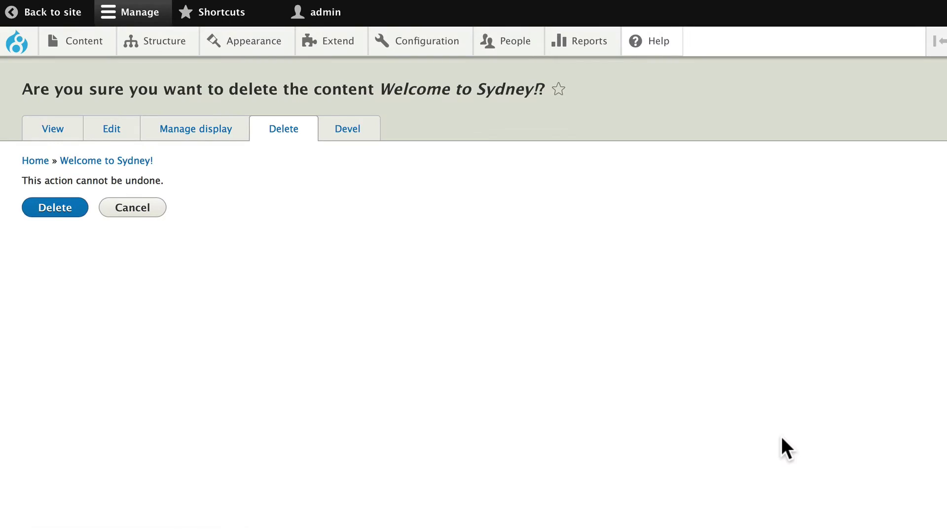
click(47, 203)
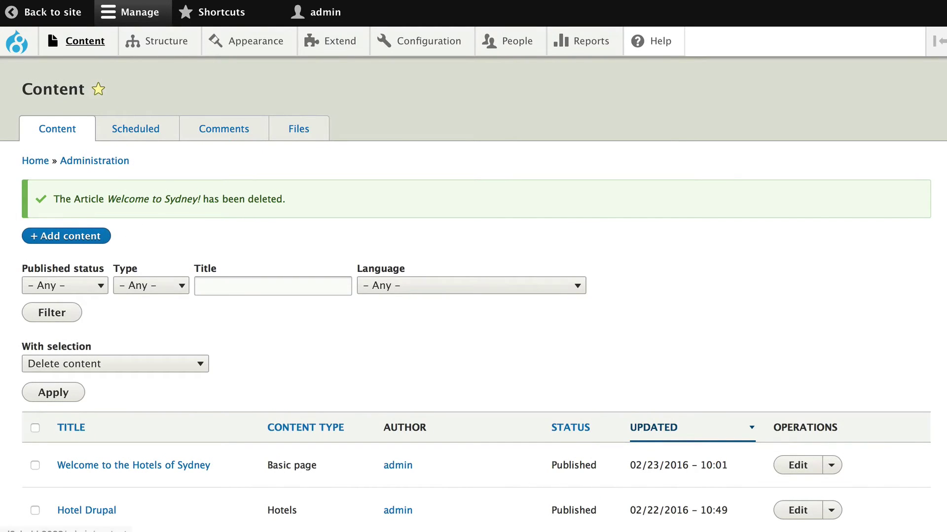
- Go back to Structure > Views and open the Frontpage view's Attachment display
mouse_move(173, 45)
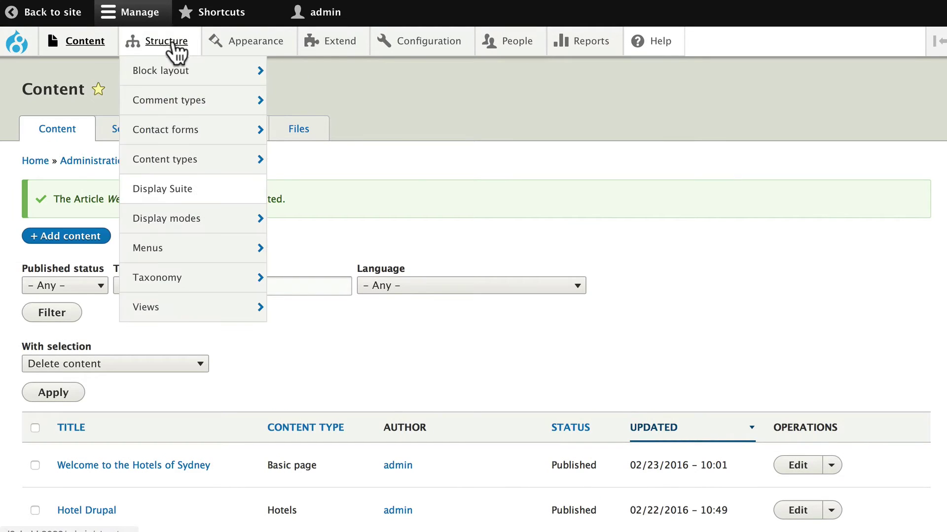
click(146, 309)
scroll(108, 307, down, 5)
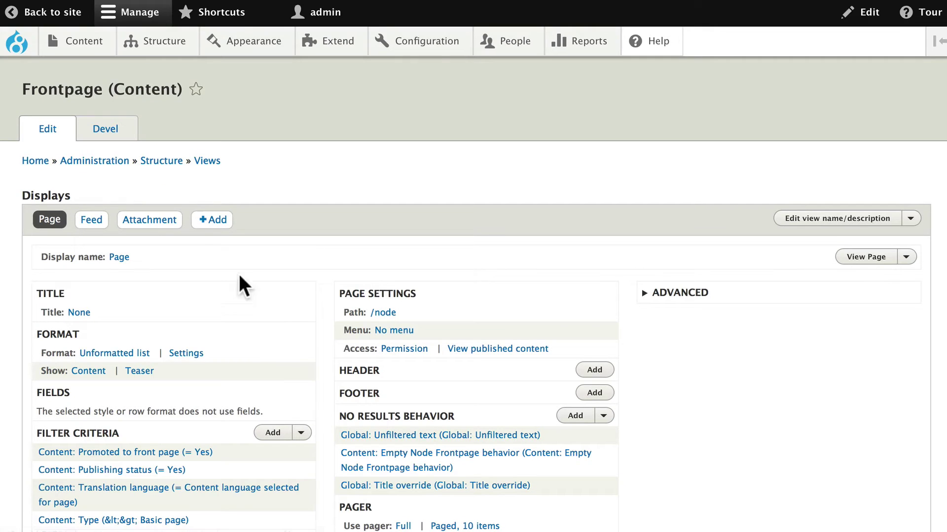
click(143, 219)
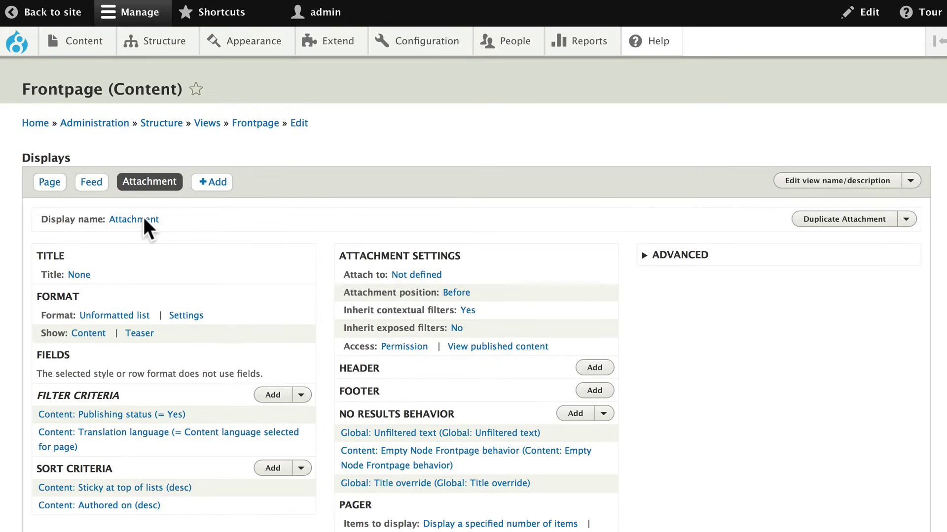
scroll(149, 237, down, 3)
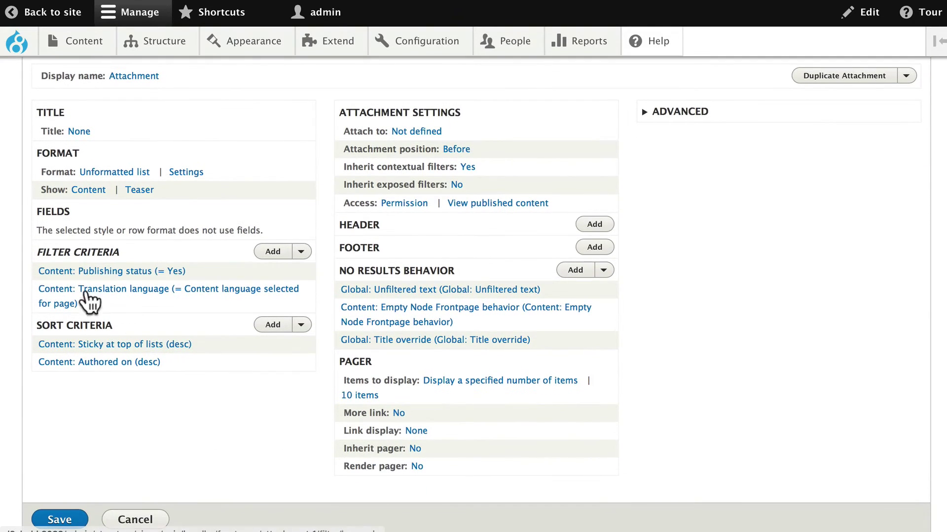
- Add a Node ID filter 'Is equal to' 154 for this attachment only
click(271, 253)
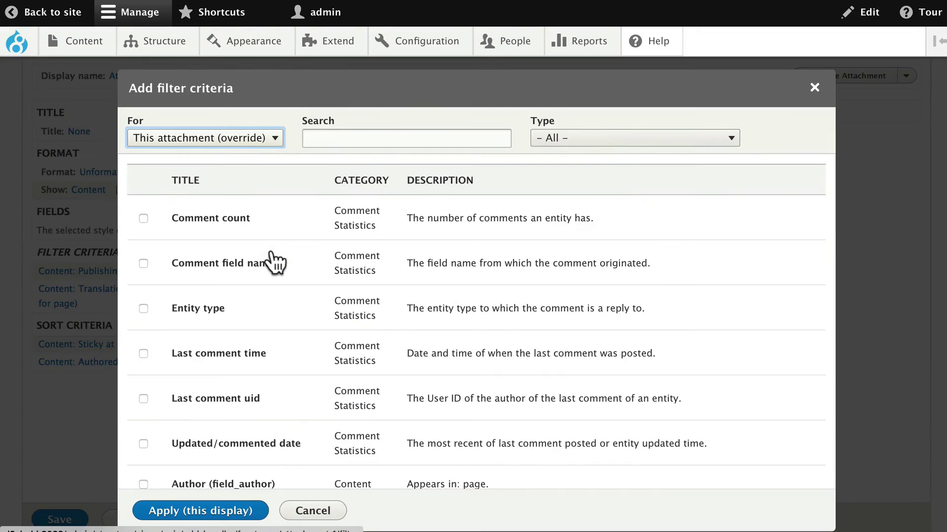
click(316, 139)
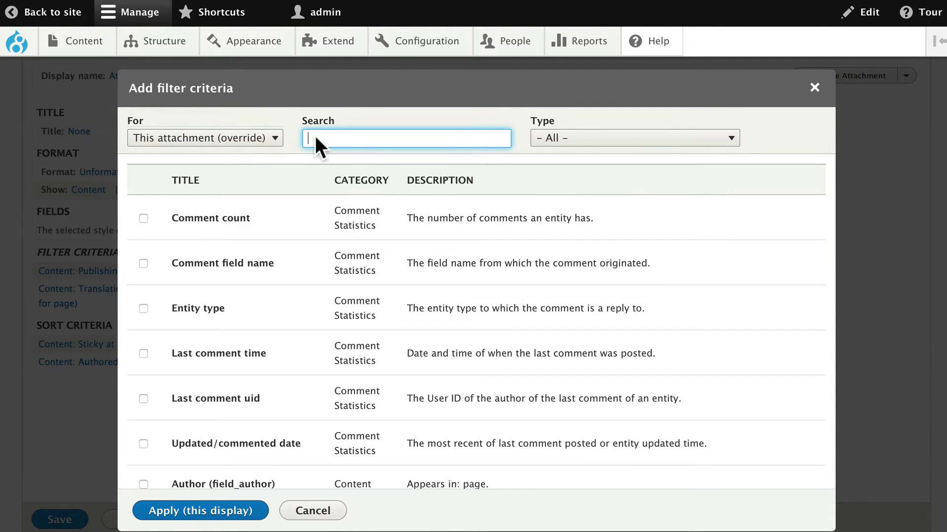
text(node)
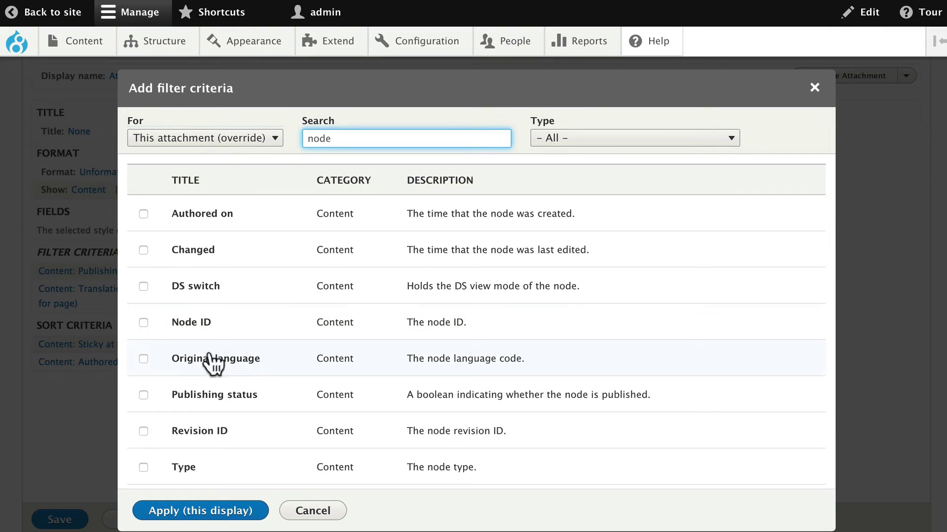
click(143, 322)
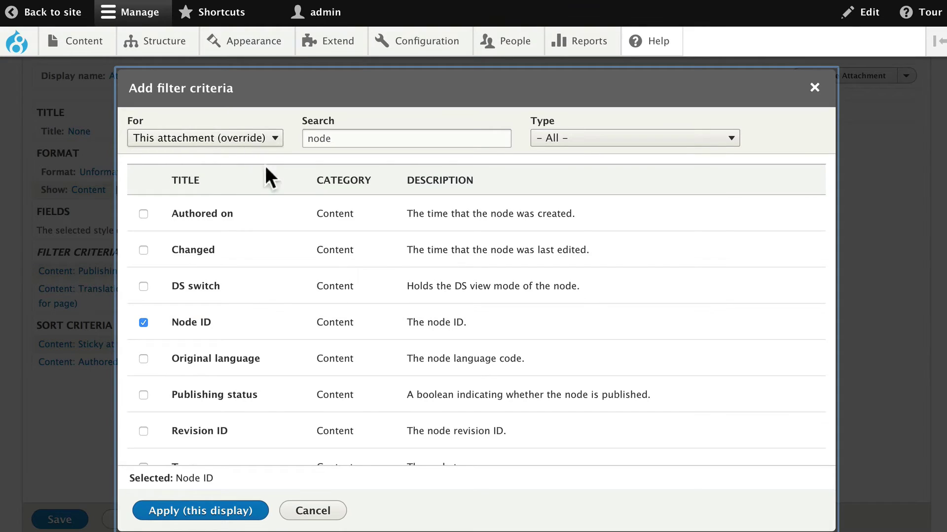
click(192, 511)
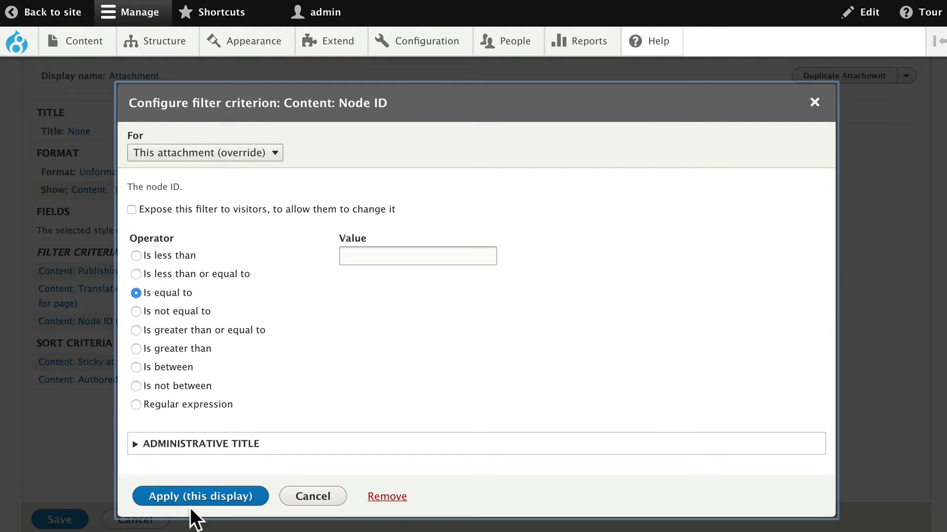
click(400, 256)
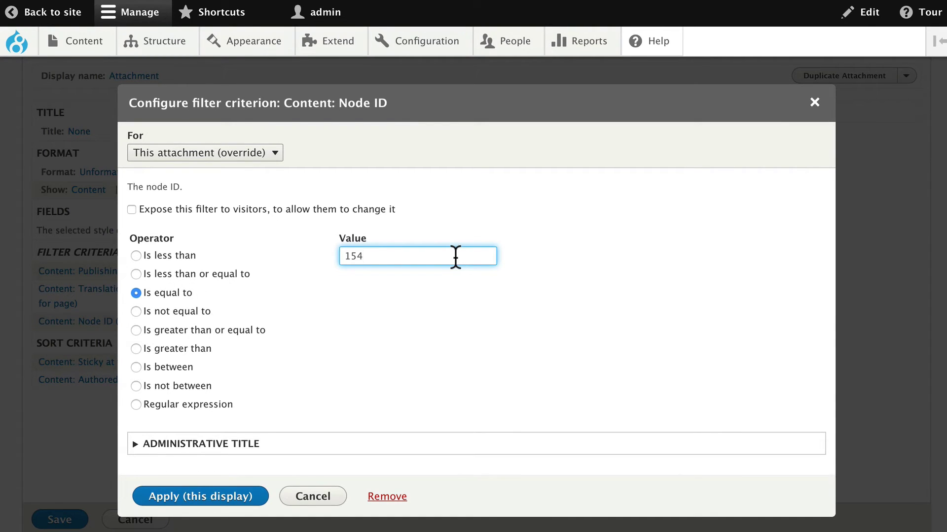
scroll(456, 257, down, 3)
click(194, 497)
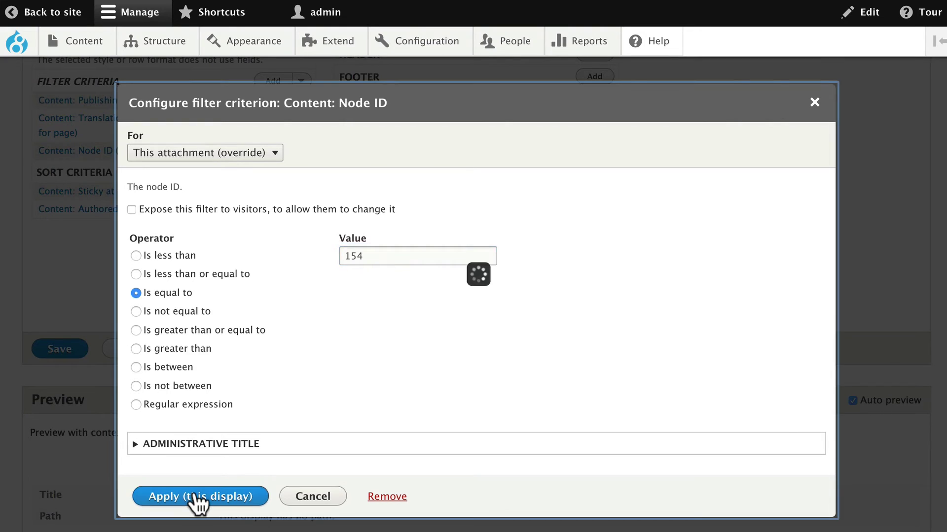
scroll(183, 487, down, 8)
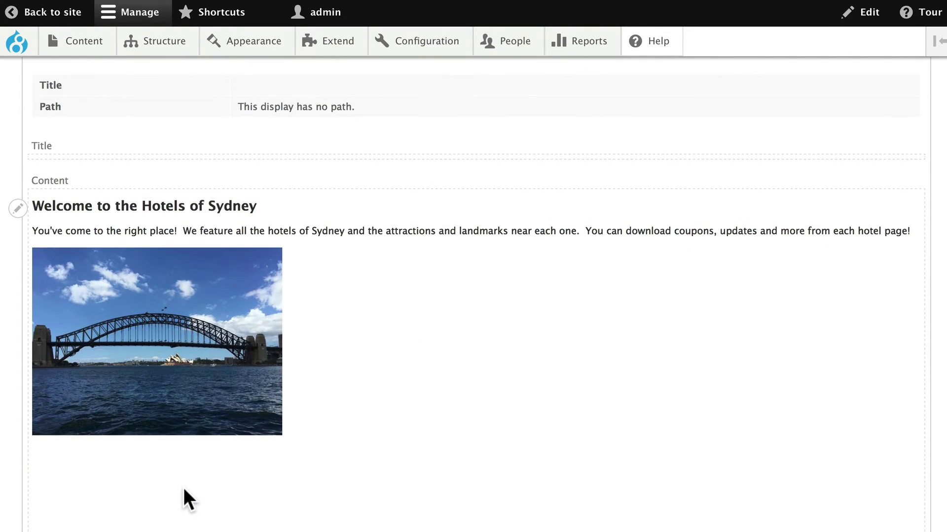
scroll(183, 486, down, 4)
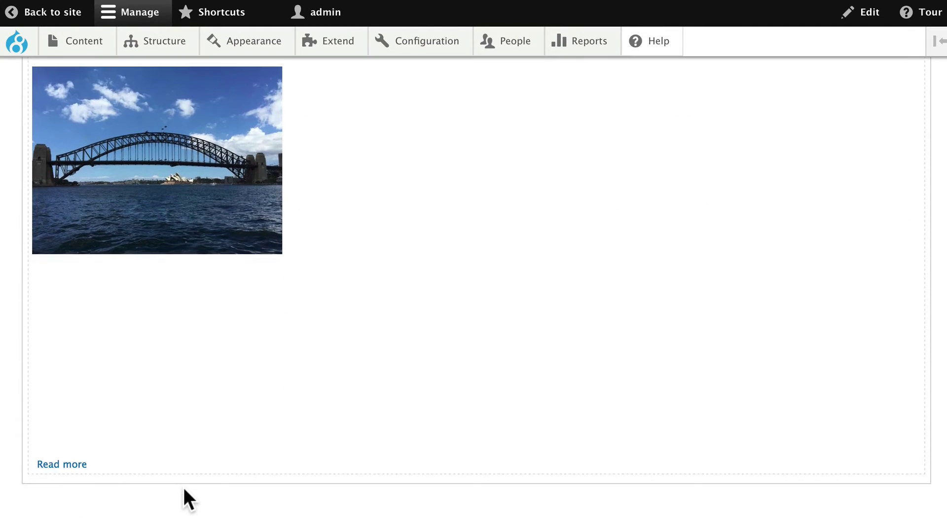
scroll(182, 486, up, 2)
scroll(183, 486, up, 10)
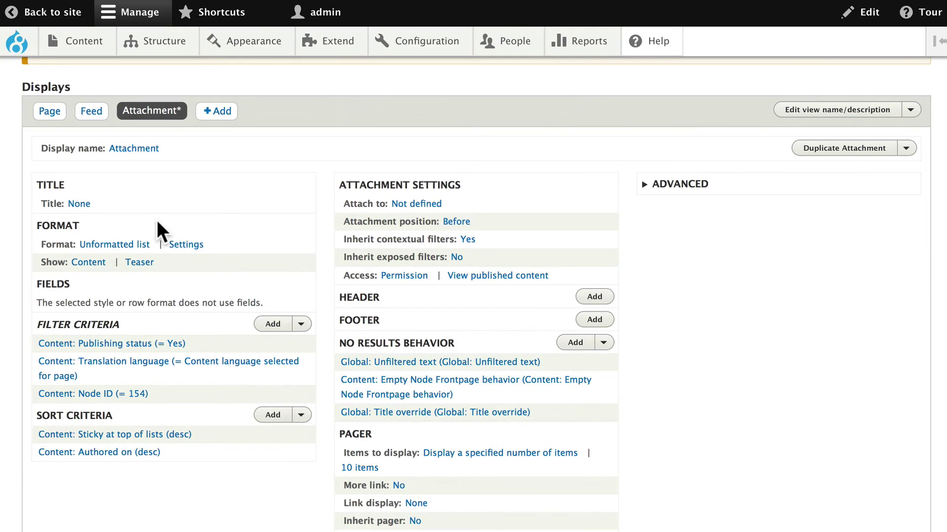
scroll(156, 218, down, 5)
scroll(156, 218, up, 5)
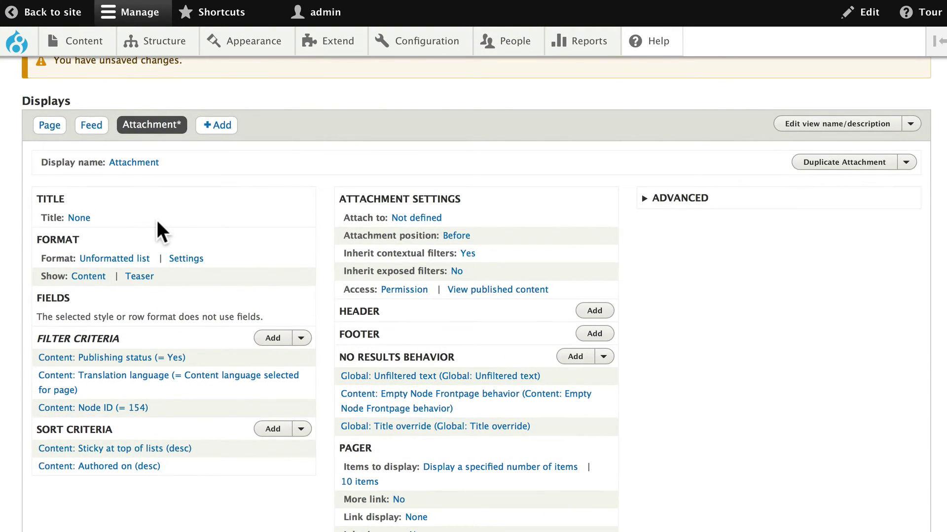
scroll(157, 223, up, 1)
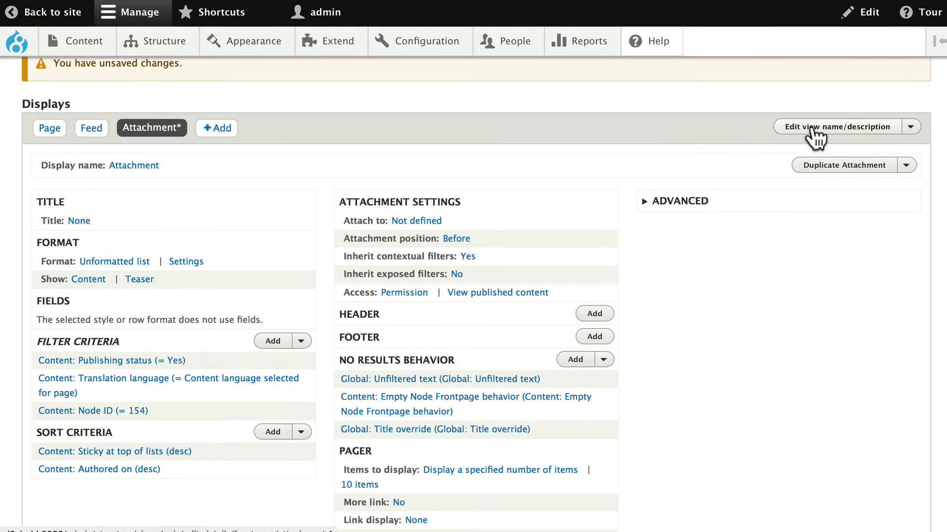
- Reorder the displays so Attachment comes first, ahead of Page and Feed
click(913, 129)
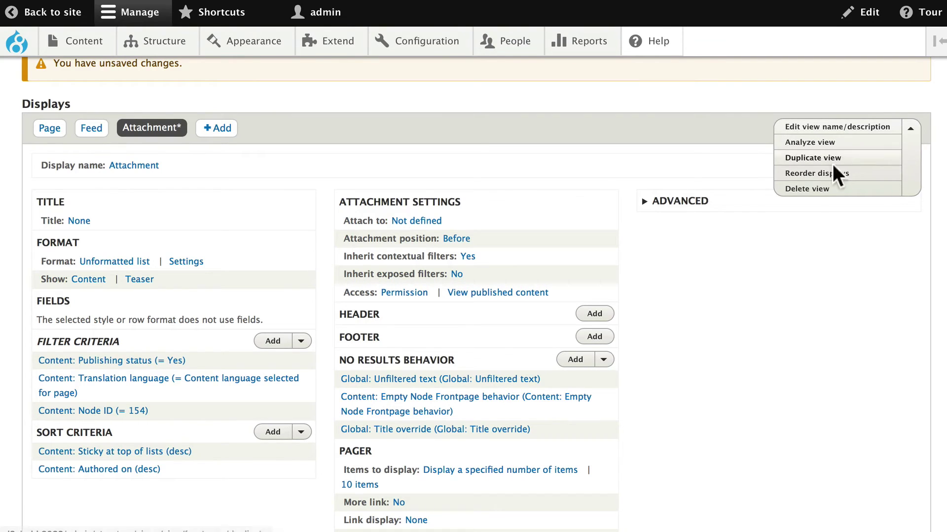
click(803, 173)
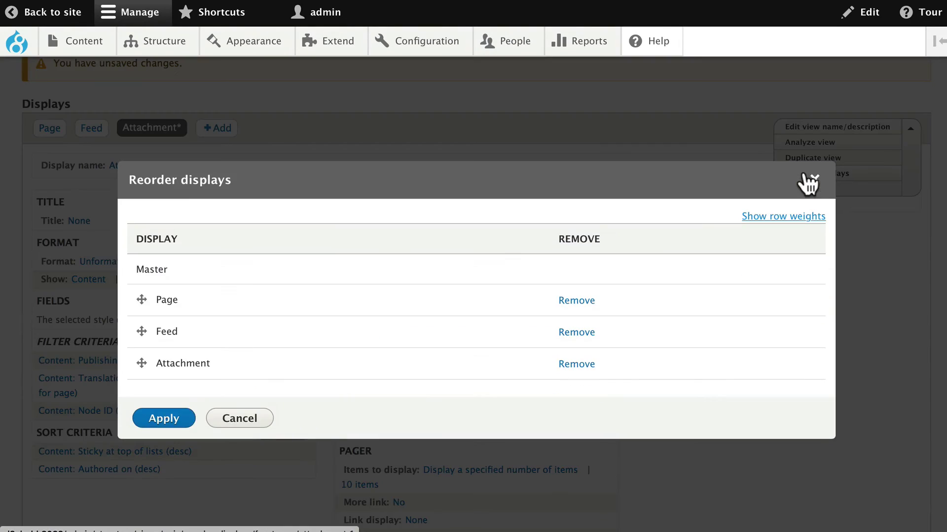
drag(136, 370, 136, 310)
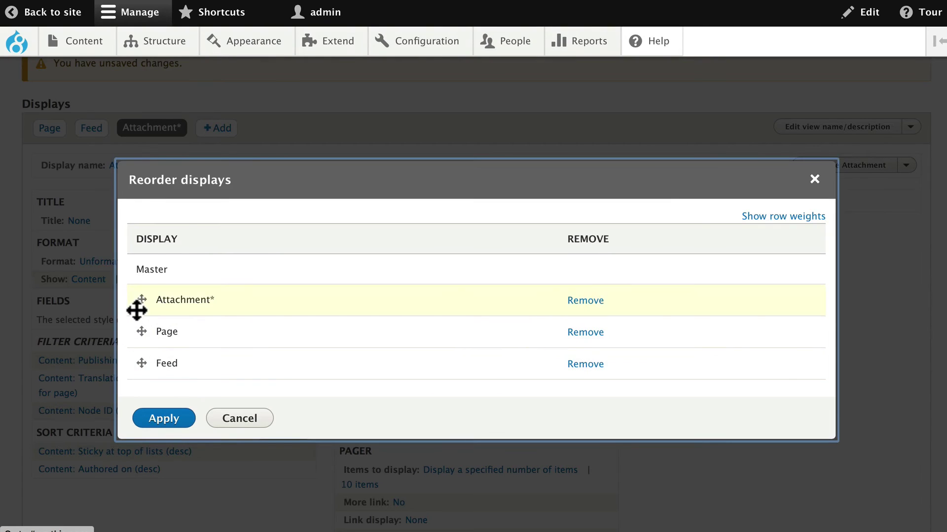
click(161, 418)
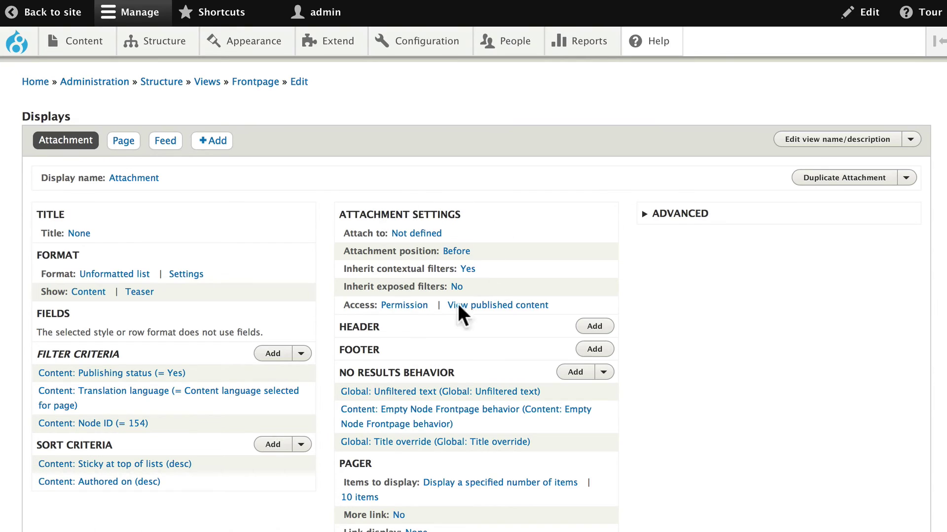
- Set the Frontpage Attachment display's 'Attach to' option to Page and save the view
click(421, 238)
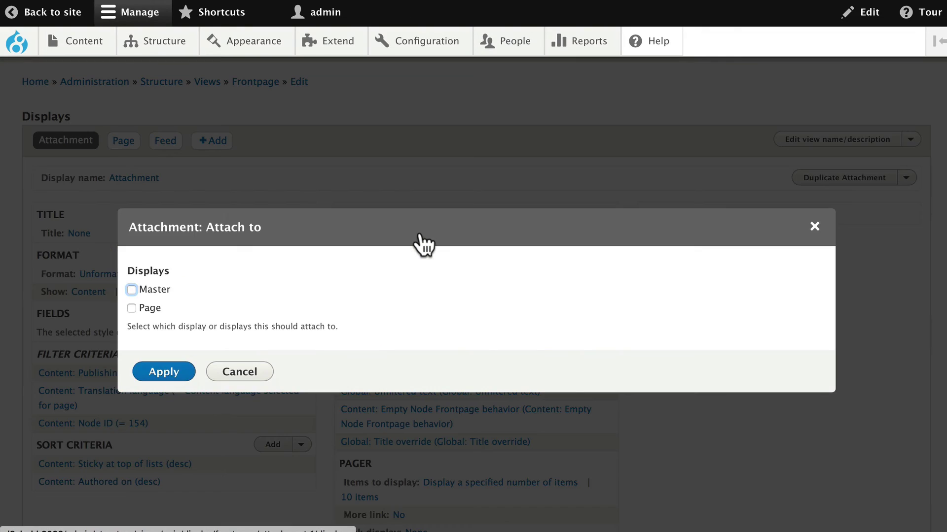
click(131, 308)
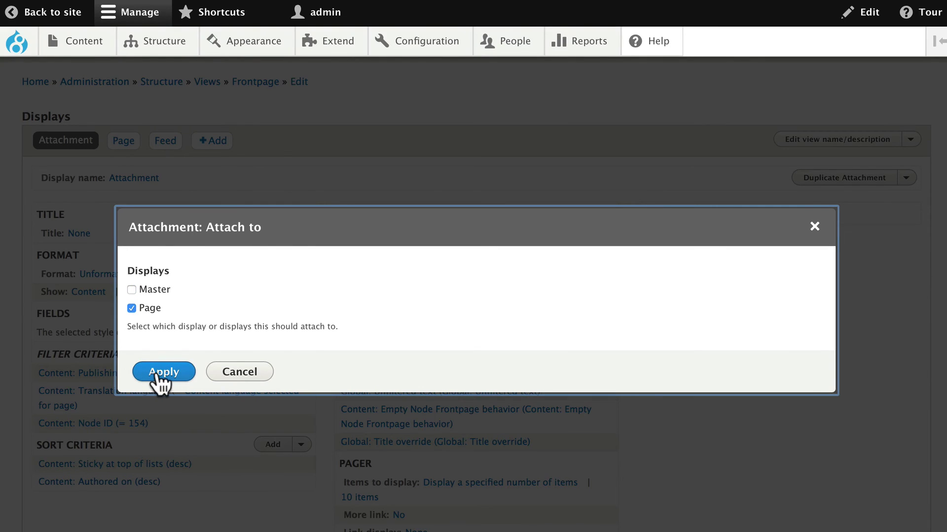
click(157, 375)
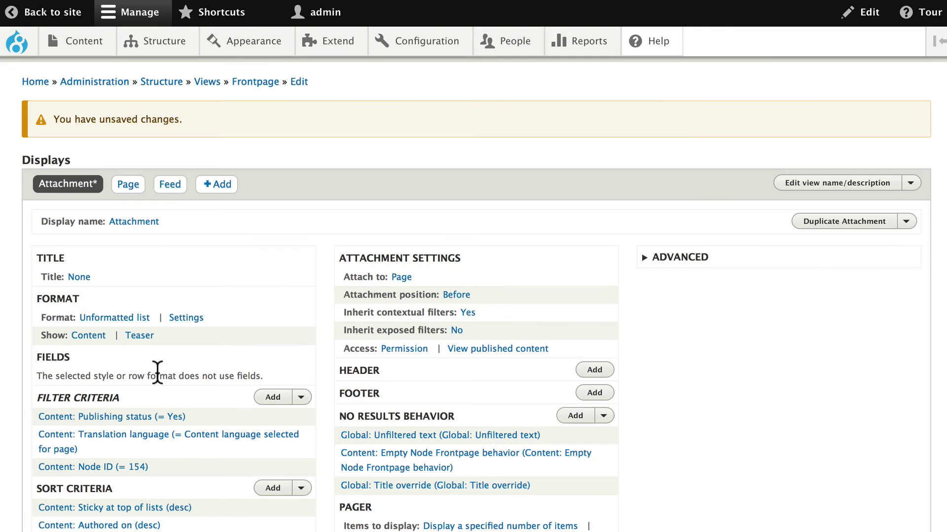
scroll(156, 375, down, 9)
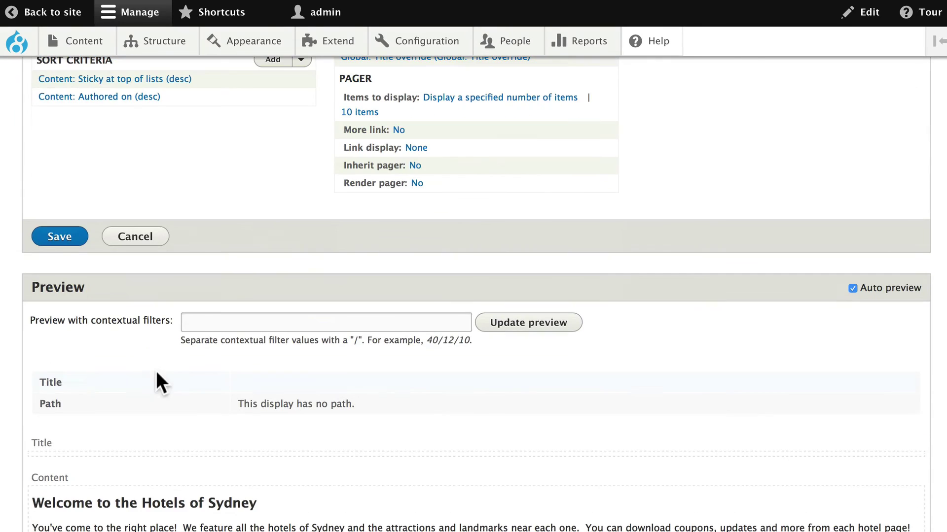
click(59, 240)
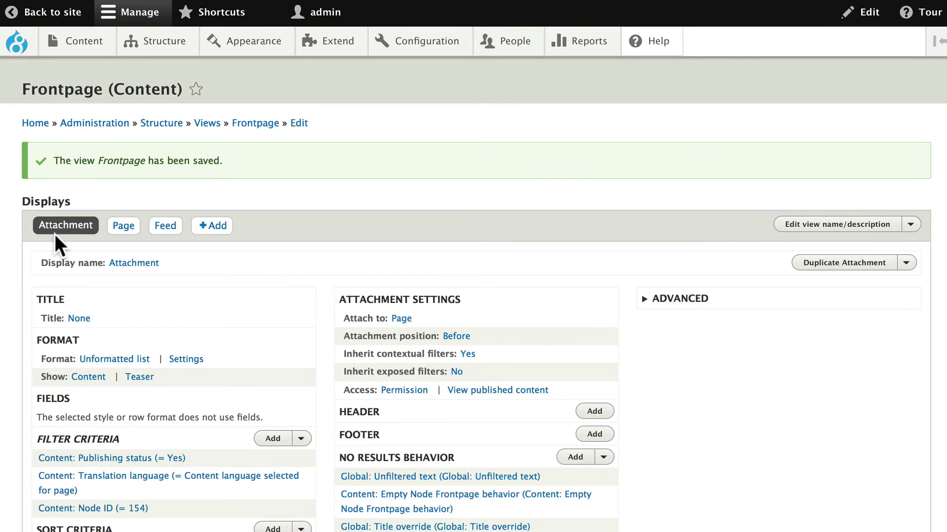
- Check the front page shows 'Welcome to the Hotels of Sydney' above the hotel teasers, then open its edit menu
click(17, 45)
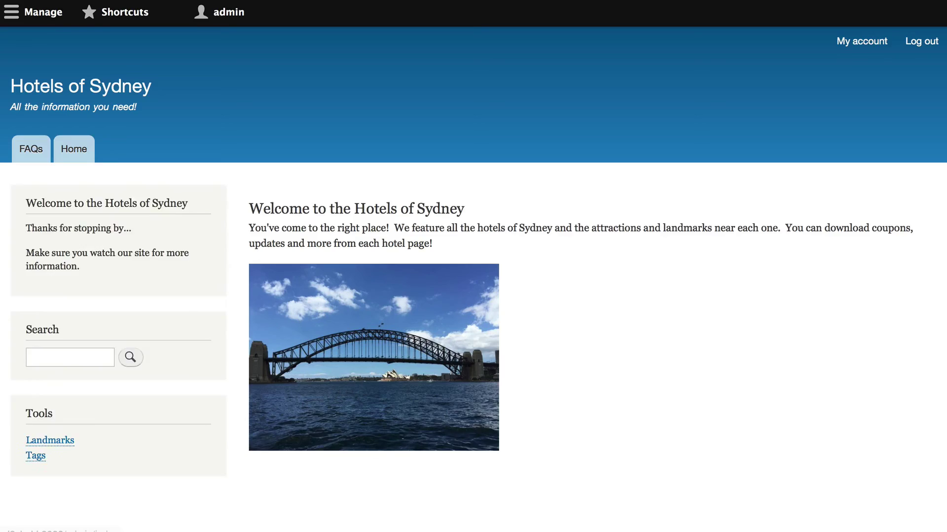
scroll(331, 150, down, 10)
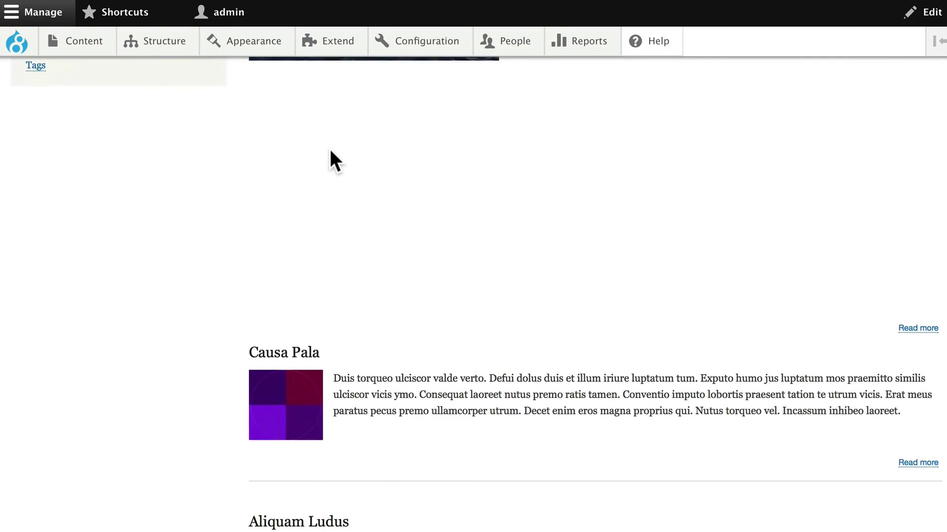
scroll(330, 149, up, 7)
scroll(331, 153, up, 4)
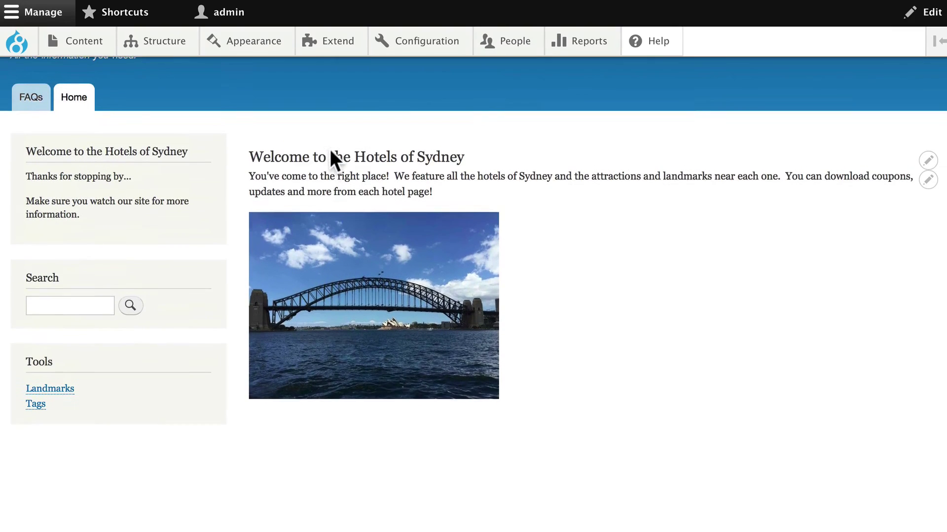
click(929, 181)
- Delete the blank lines under the harbour photo in 'Welcome to the Hotels of Sydney' and save, keeping it published
click(872, 220)
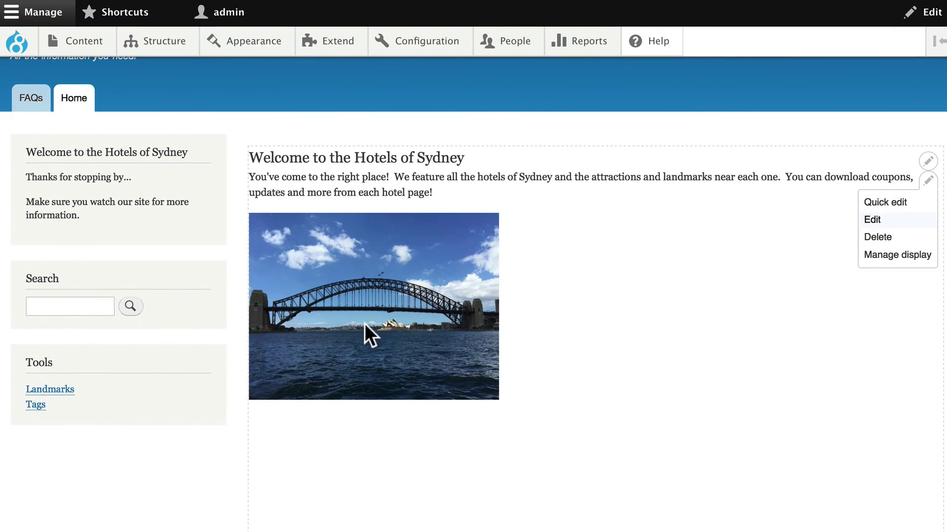
scroll(361, 336, down, 5)
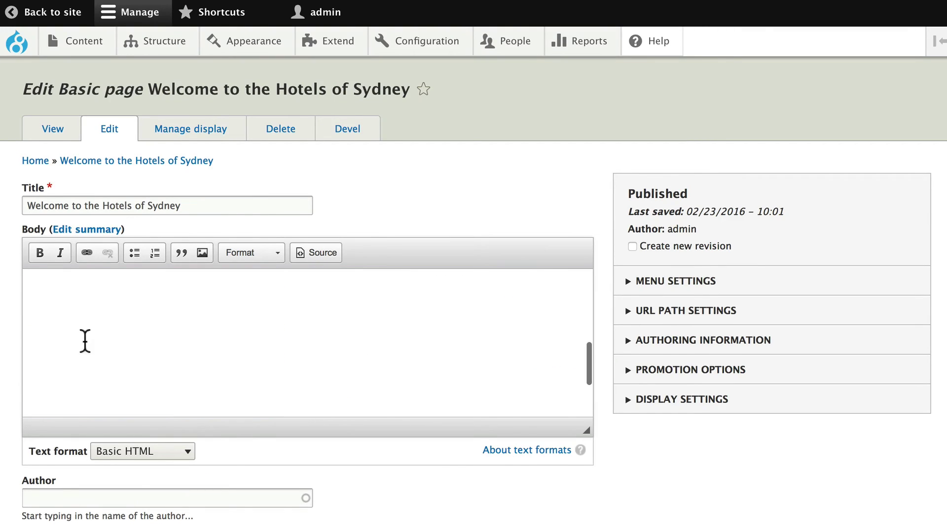
drag(42, 294, 62, 391)
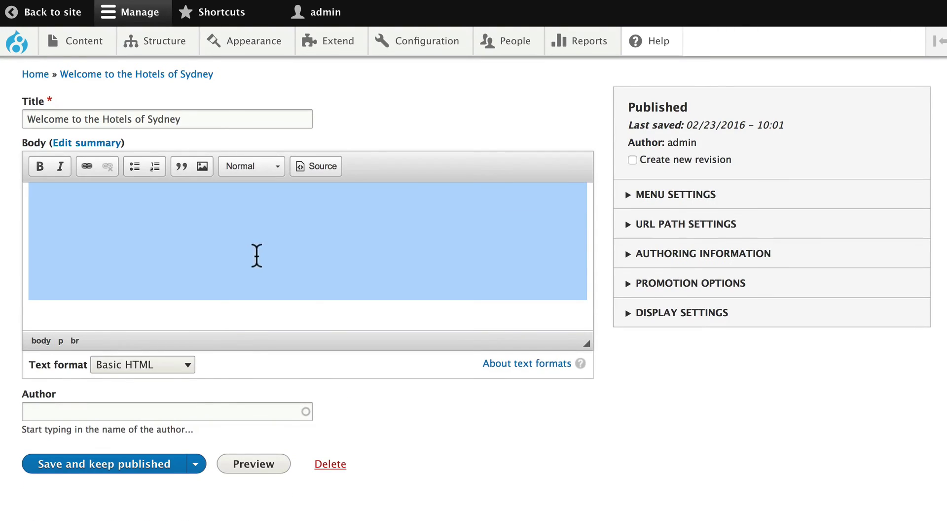
scroll(342, 288, up, 3)
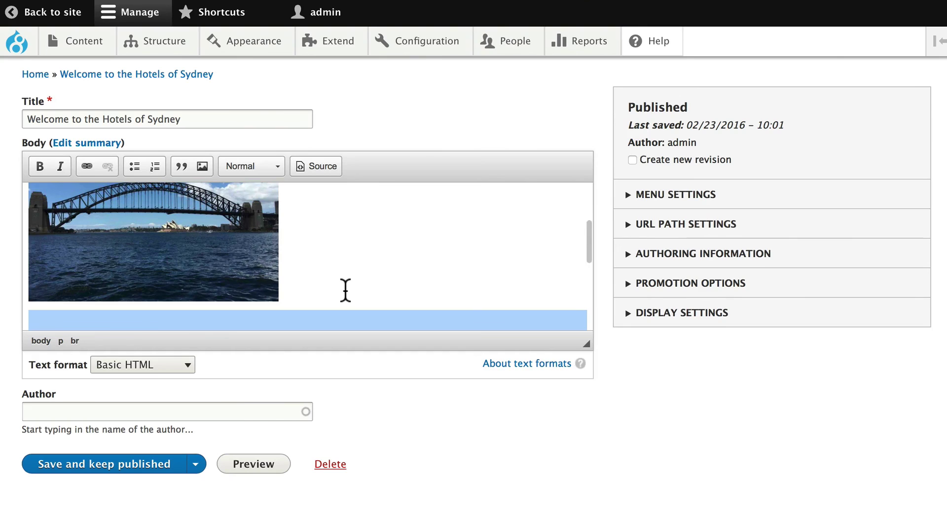
key(BackSpace)
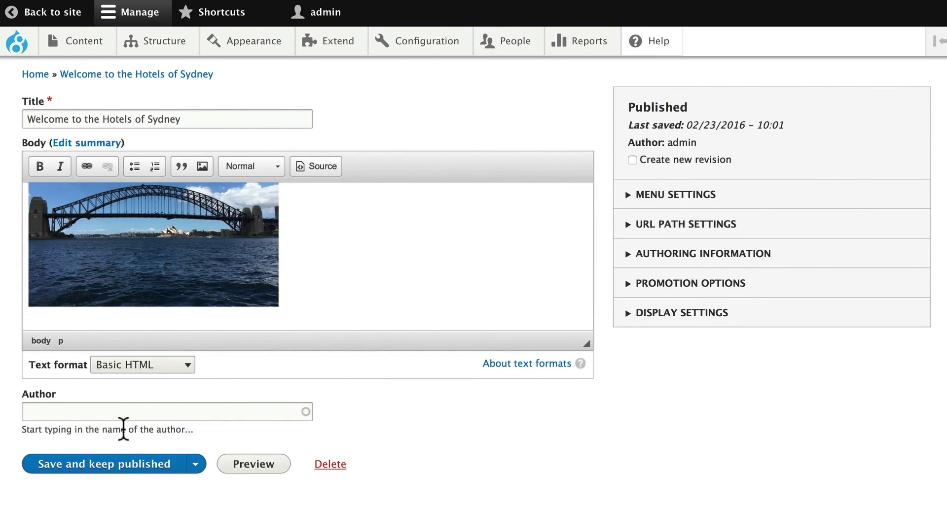
click(120, 475)
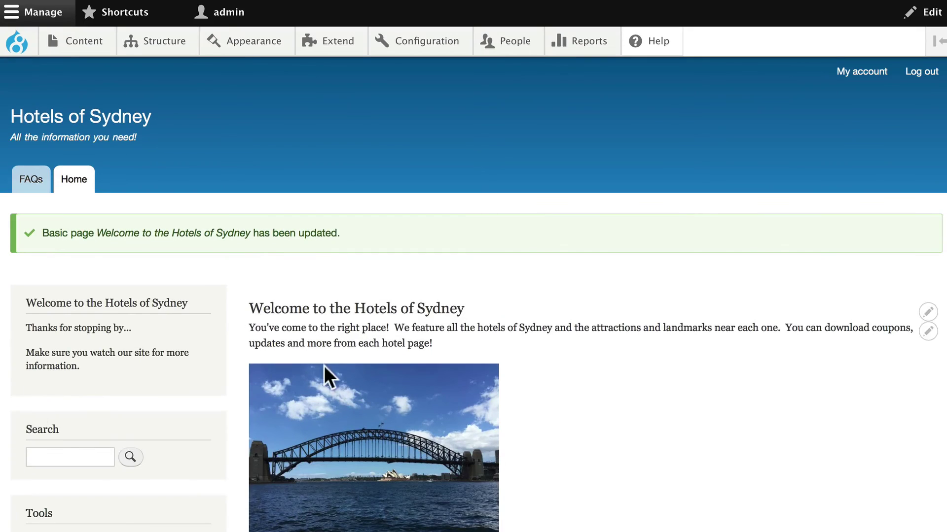
scroll(324, 366, down, 5)
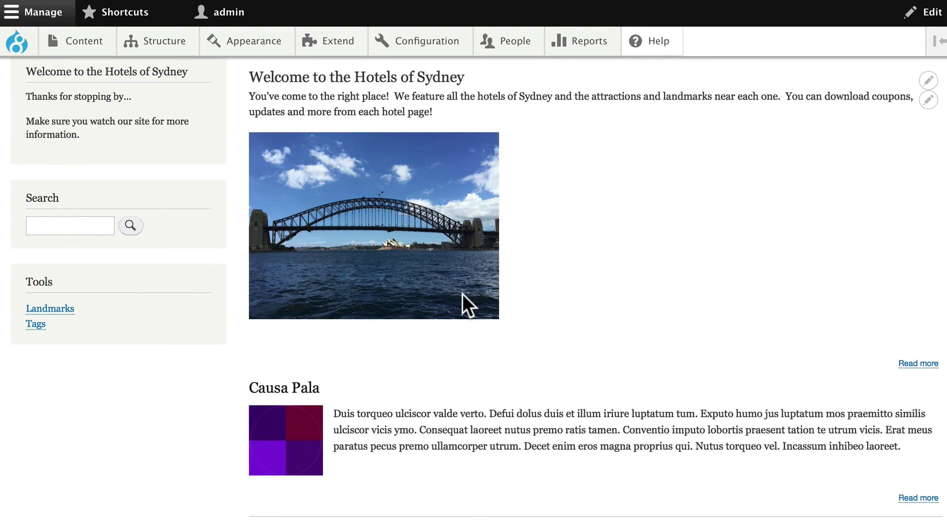
scroll(406, 192, down, 10)
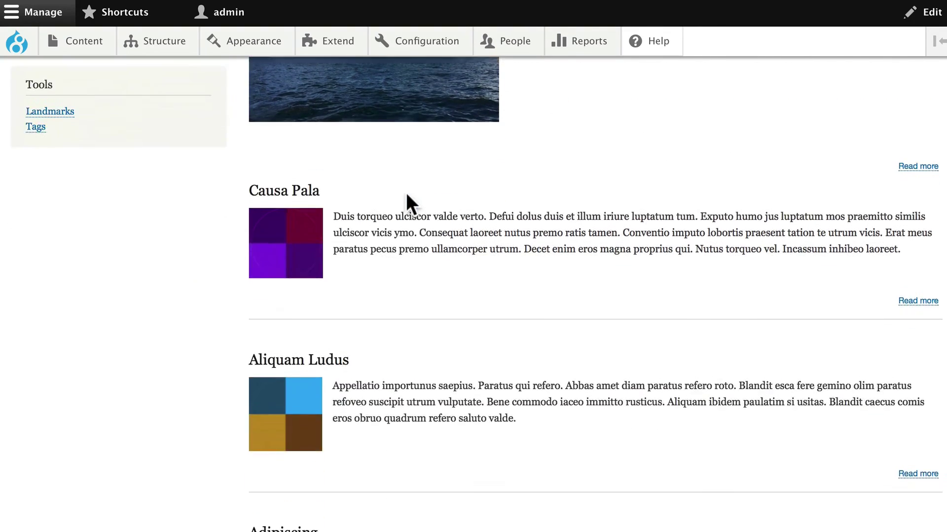
scroll(406, 192, down, 20)
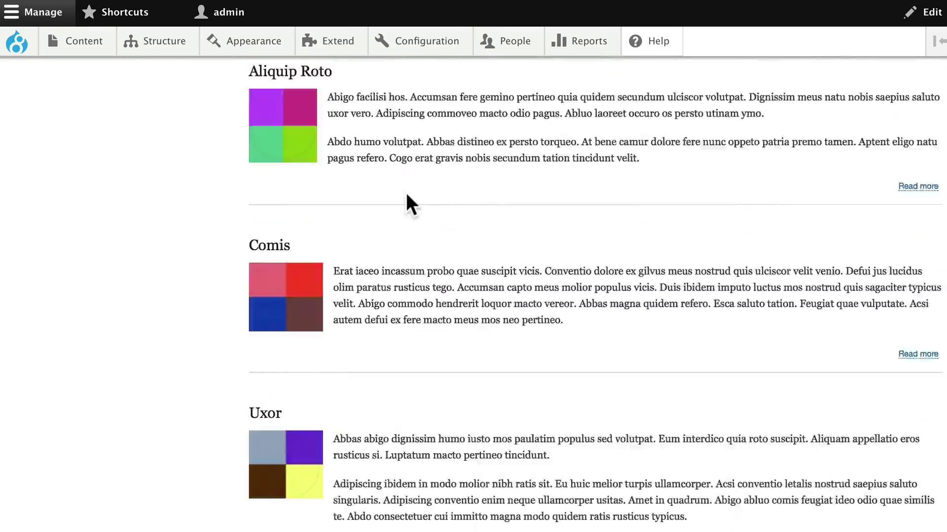
scroll(406, 193, down, 3)
scroll(406, 194, up, 20)
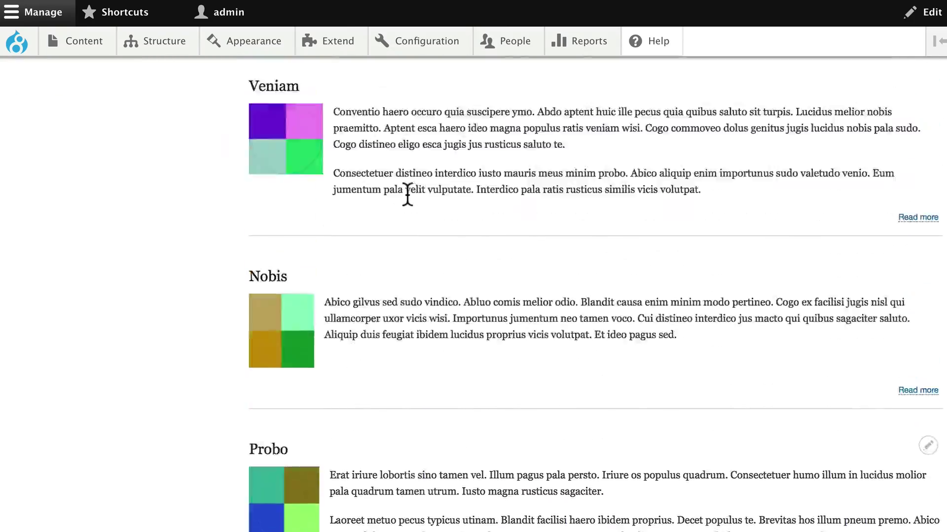
scroll(407, 193, up, 9)
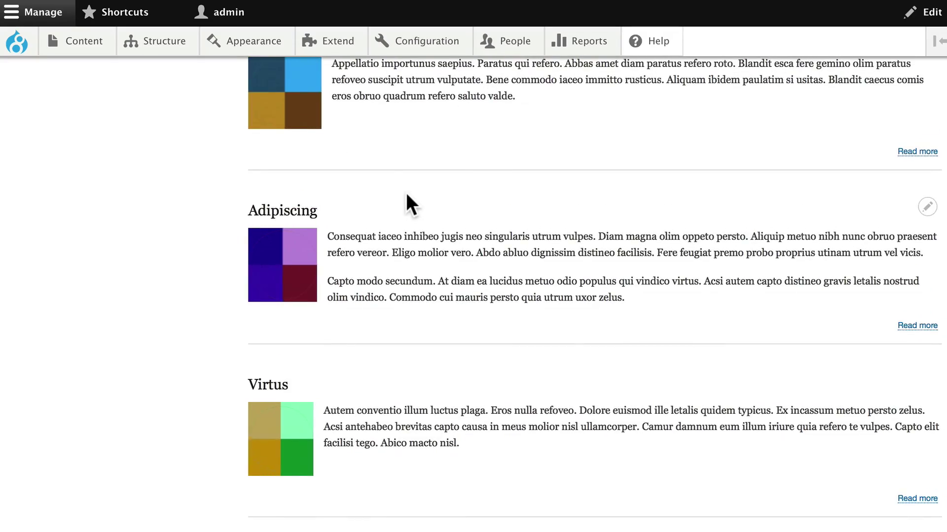
scroll(407, 192, up, 5)
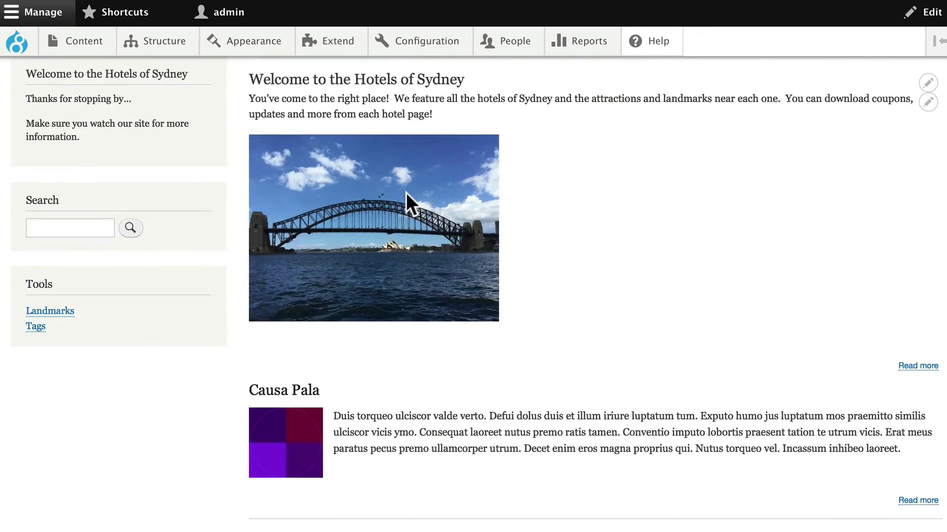